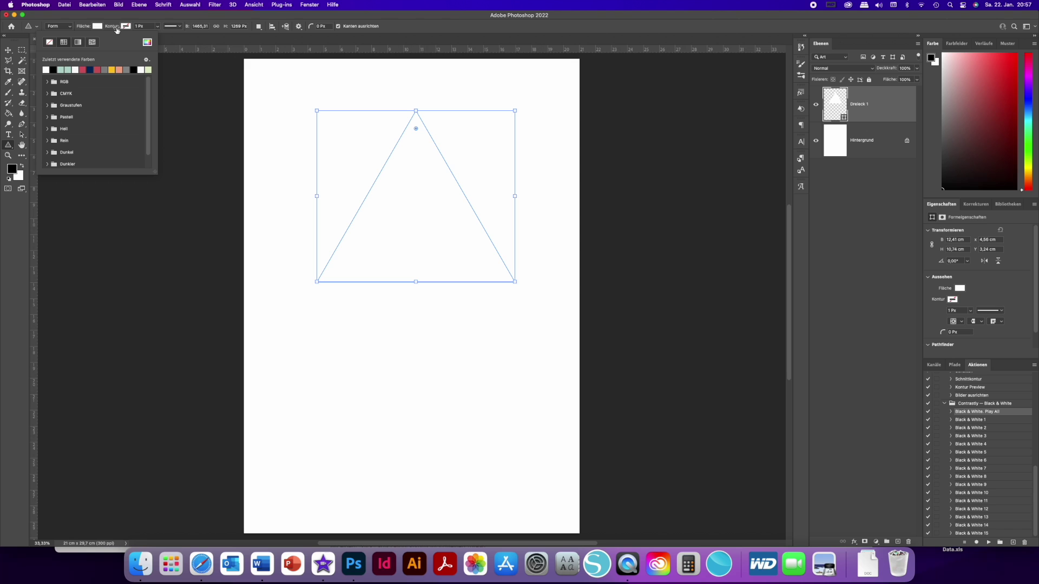
- Rasterize the Dreieck 1 shape layer
left_click(866, 110)
right_click(867, 113)
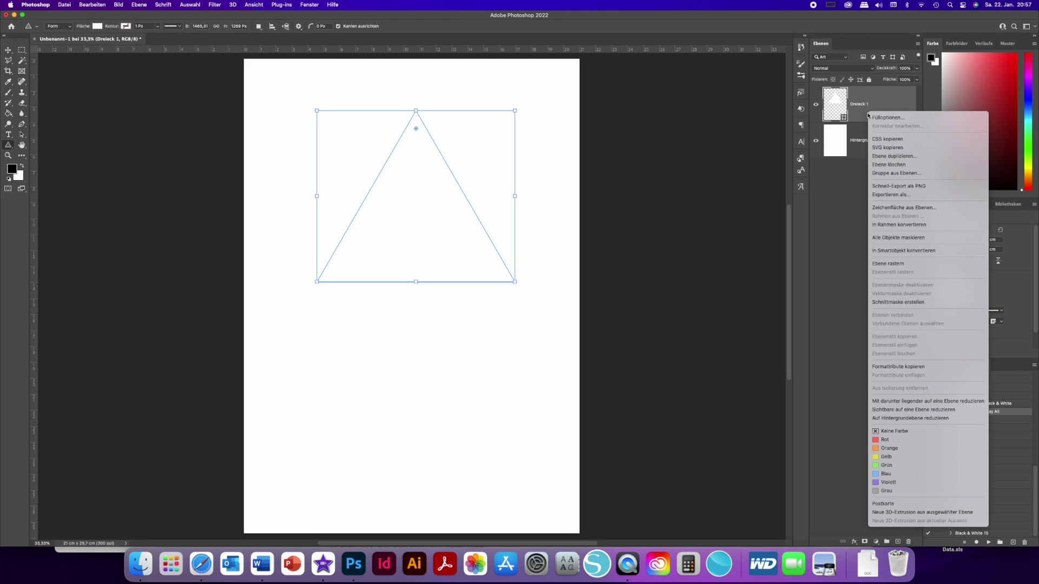
left_click(890, 263)
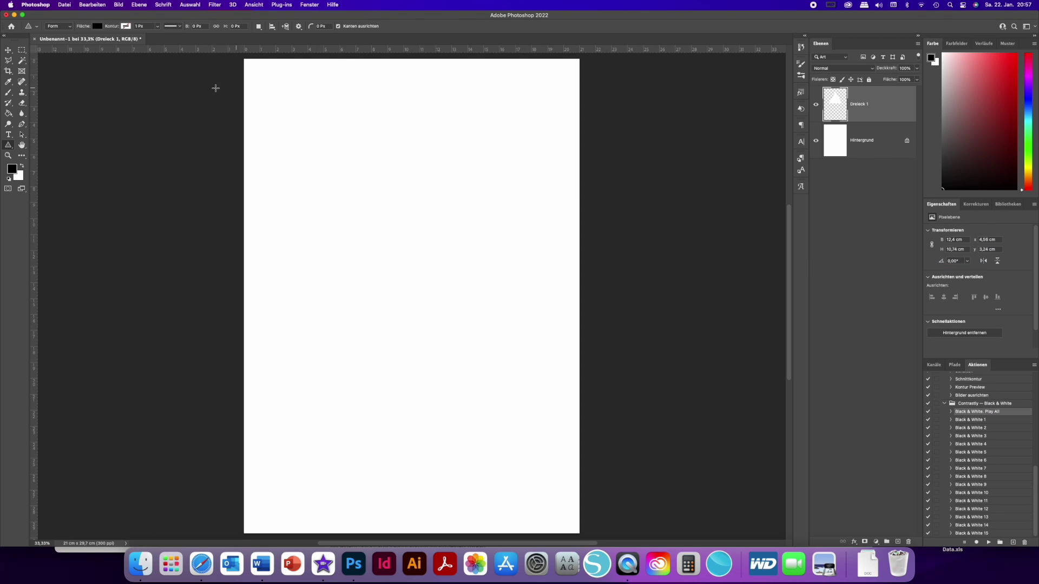
- Select the pixels of the Dreieck 1 layer and convert that selection into a work path
left_click(8, 49)
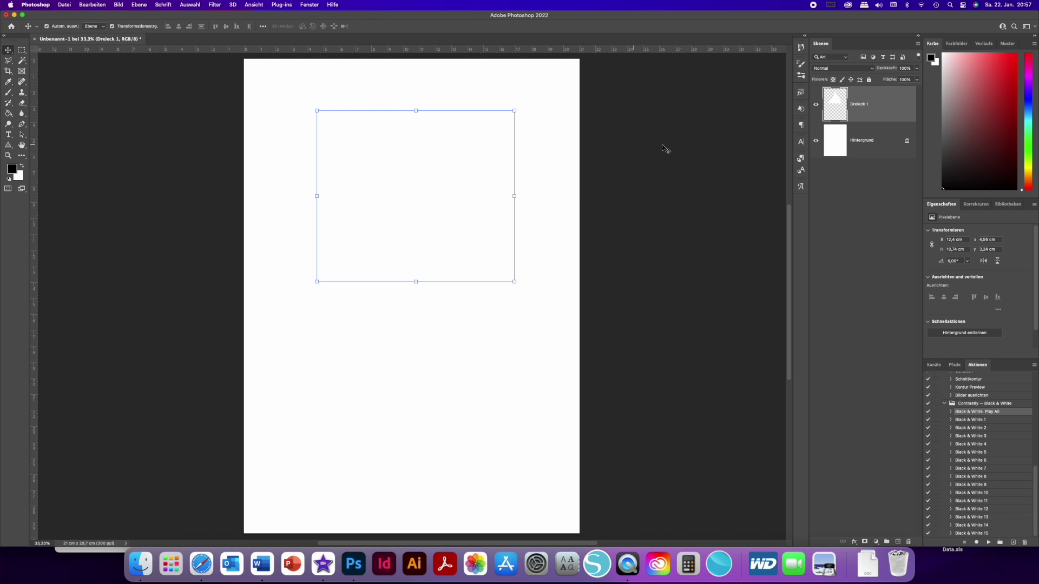
right_click(833, 109)
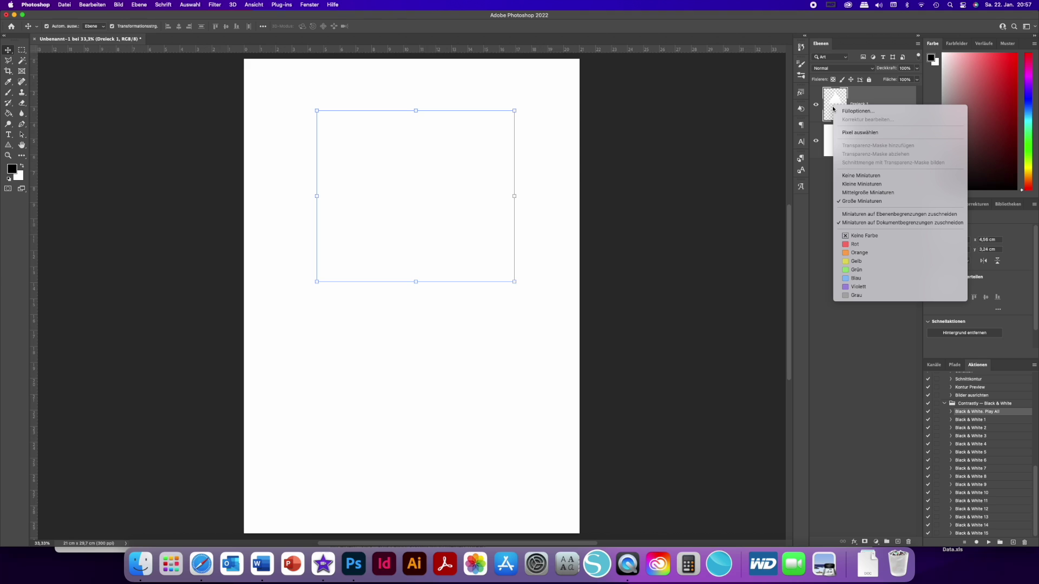
left_click(856, 133)
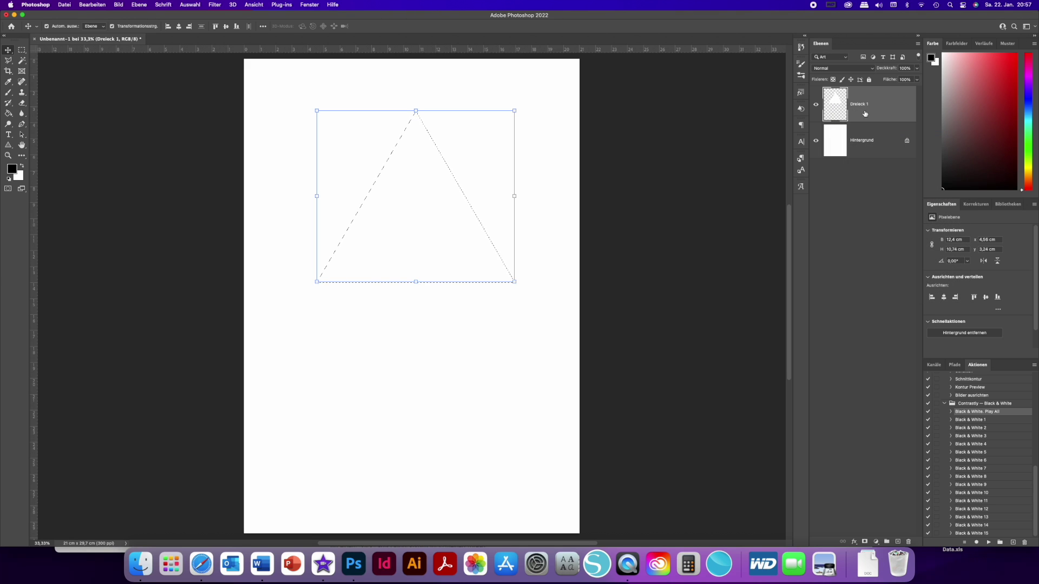
scroll(386, 146, "up", 5)
scroll(386, 160, "down", 1)
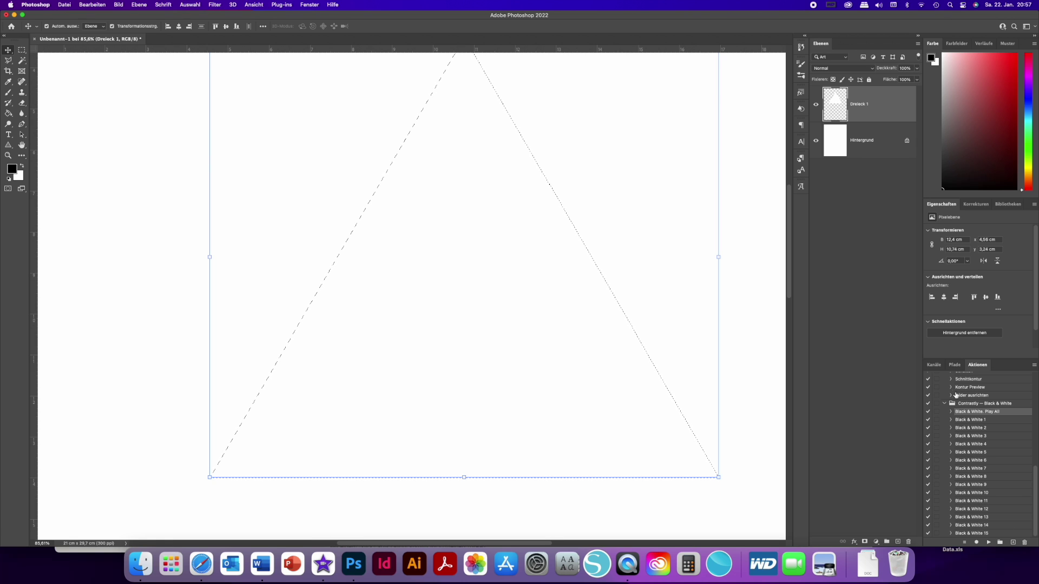
left_click(954, 365)
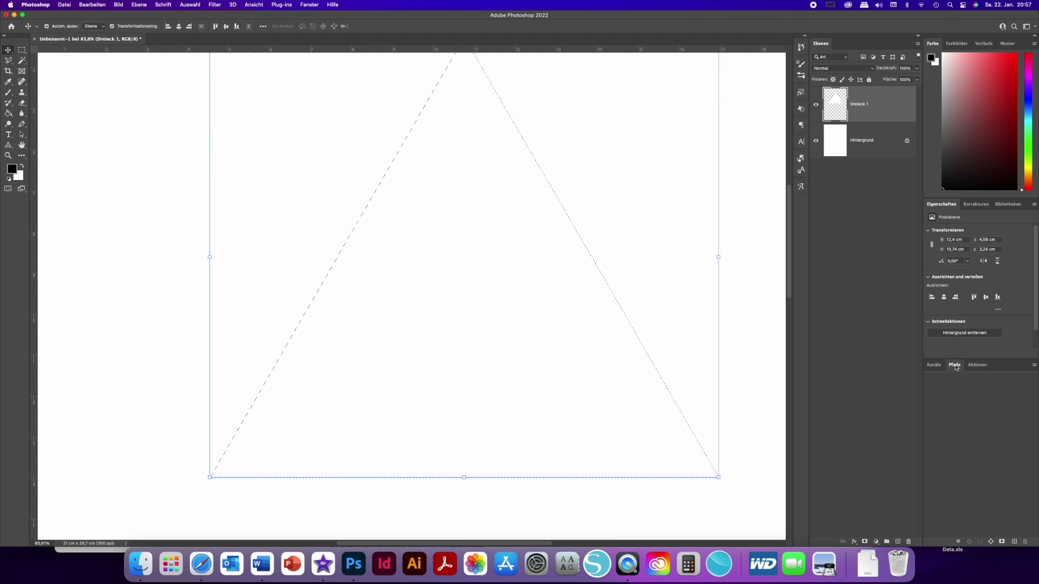
left_click(992, 543)
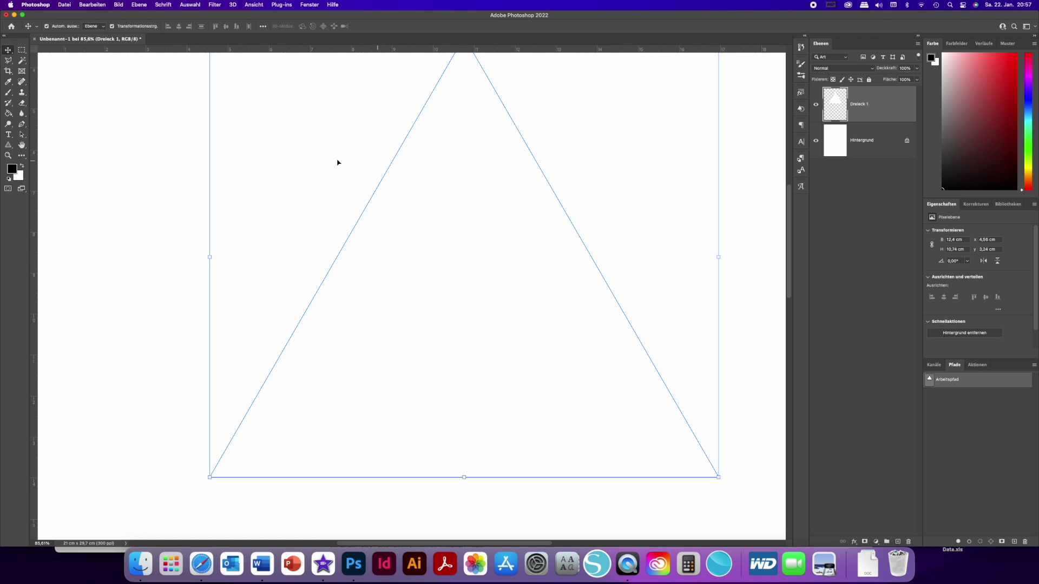
- Try placing placeholder text along the outline of the triangular work path, and discard it
left_click(8, 134)
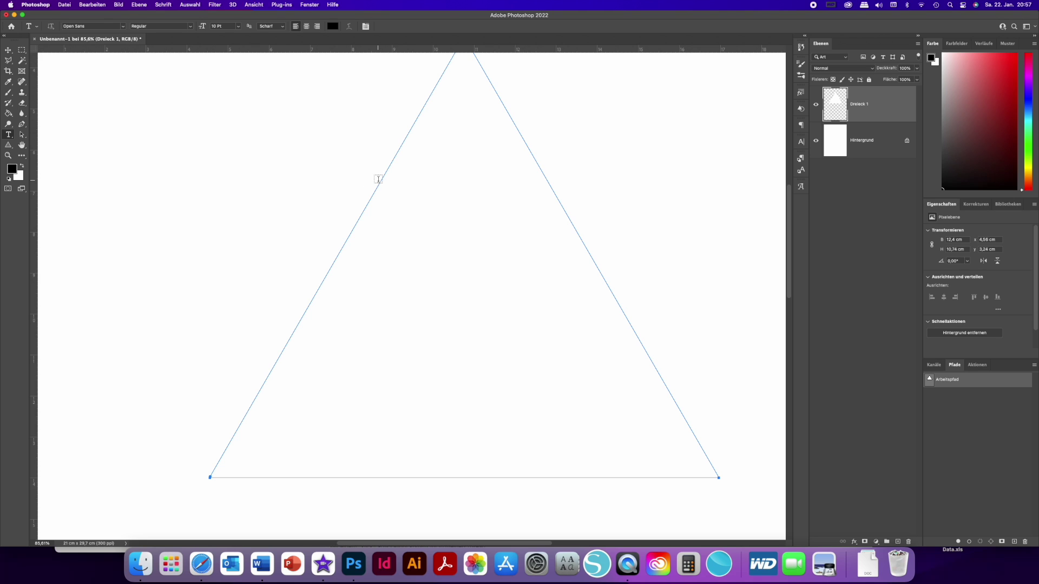
scroll(378, 184, "up", 5)
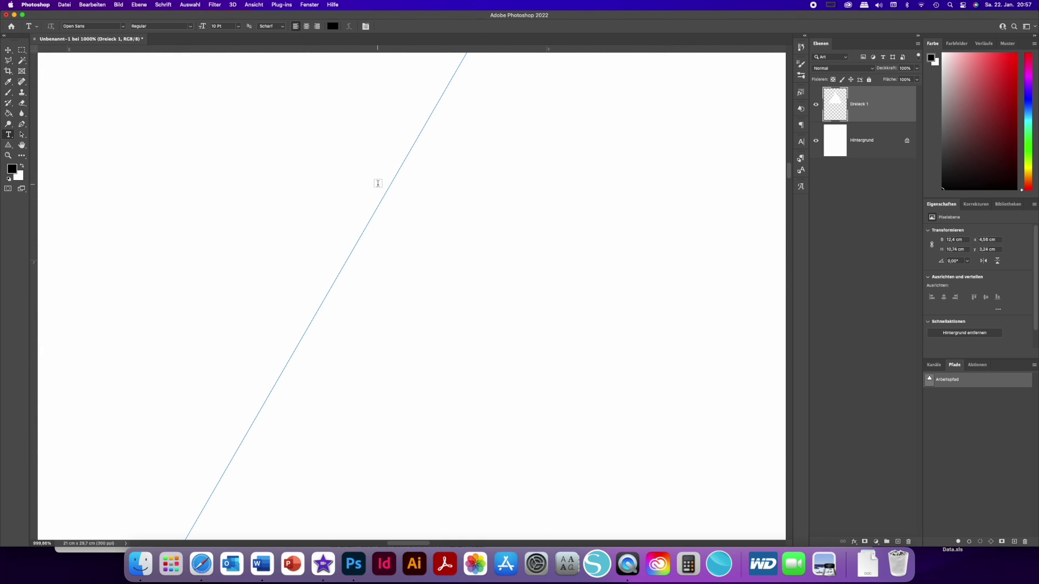
scroll(378, 184, "down", 6)
scroll(378, 183, "up", 5)
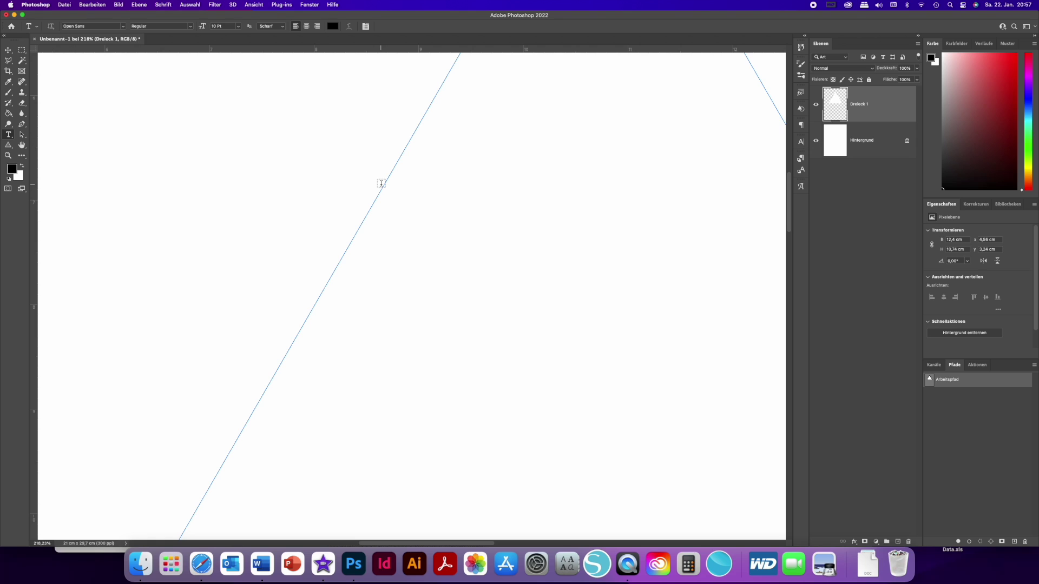
left_click(380, 183)
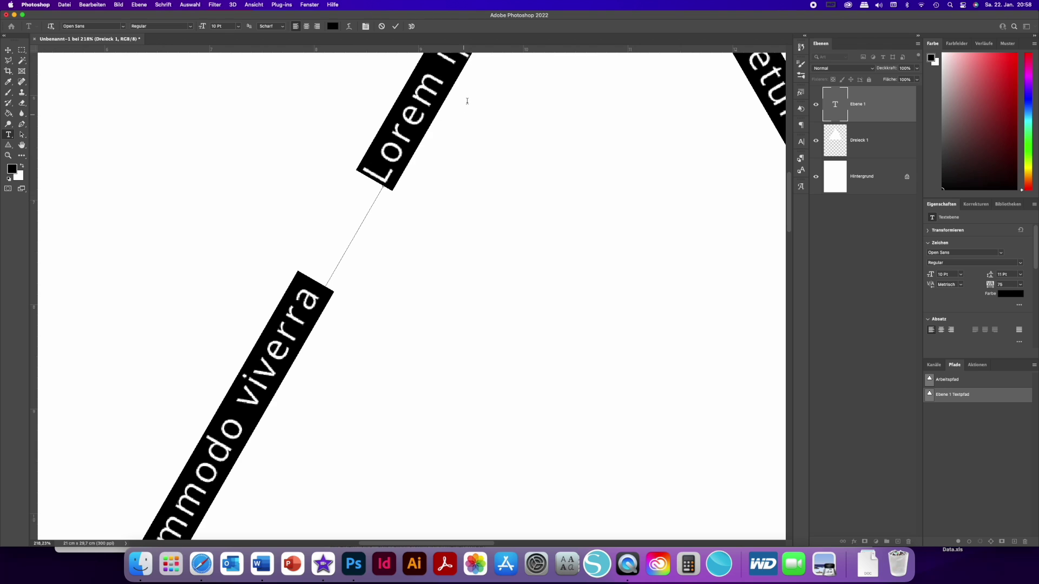
left_click(380, 26)
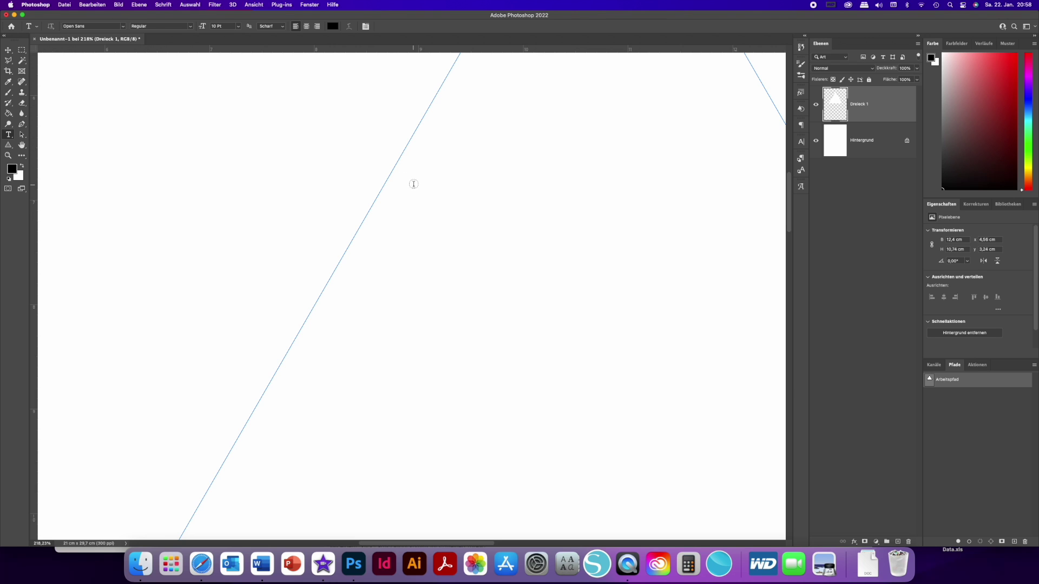
- Place Lorem ipsum placeholder text inside the triangular work path and commit it
left_click(413, 184)
scroll(422, 185, "down", 10)
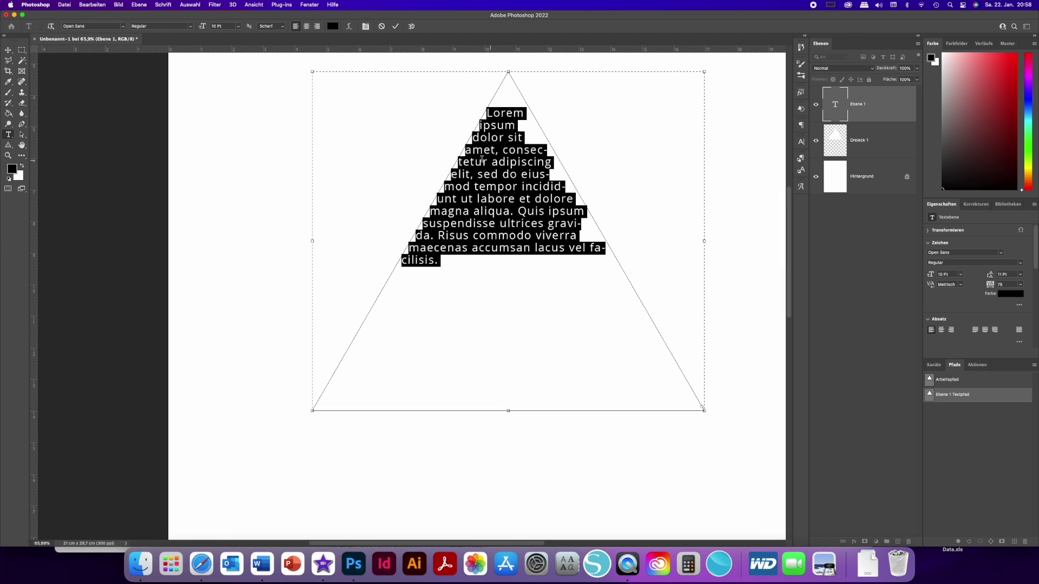
left_click(8, 50)
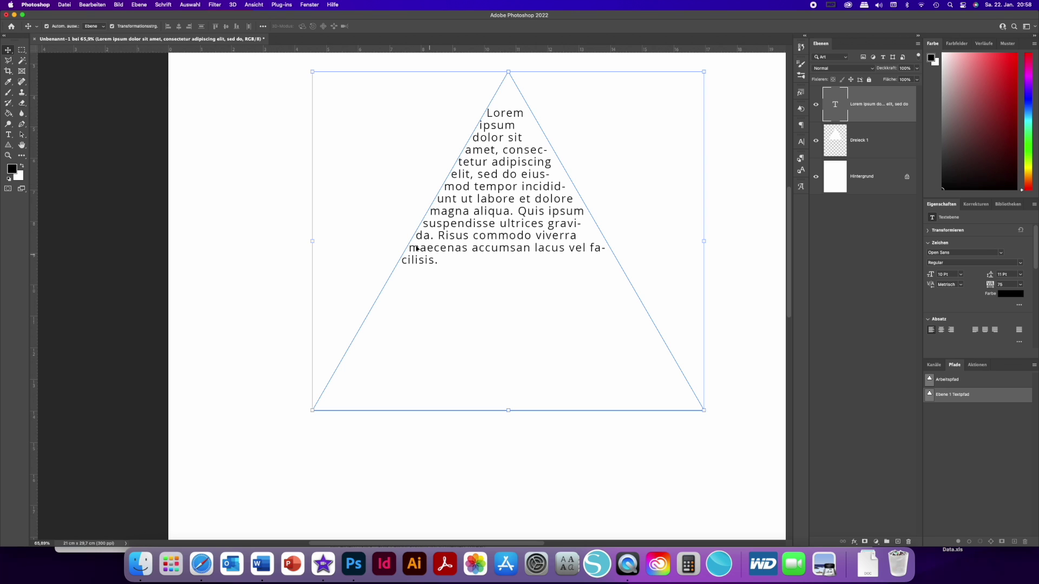
- Center-align all of the placeholder text inside the triangle
left_click(8, 135)
double_click(502, 222)
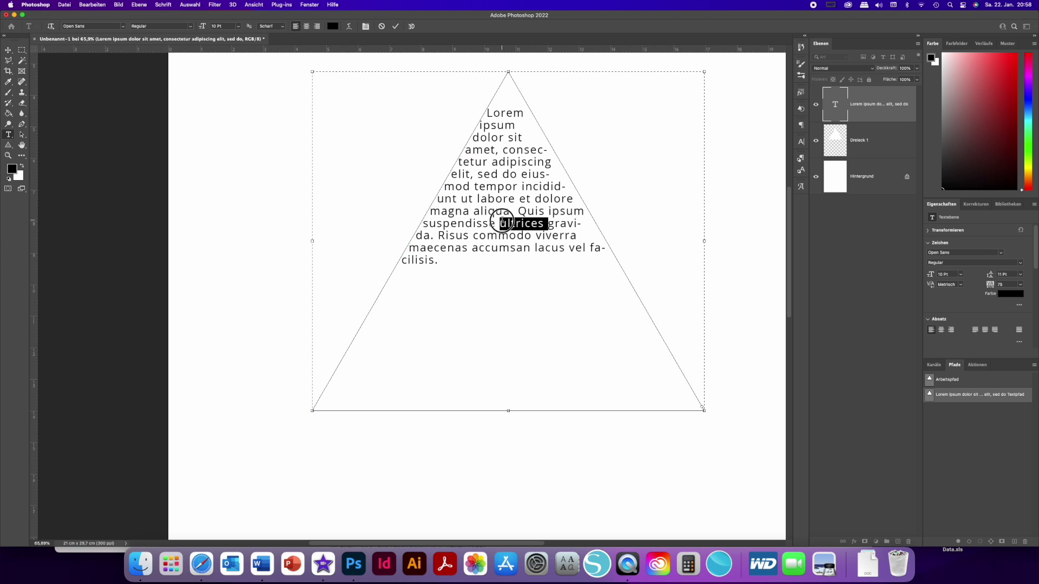
key("super+a")
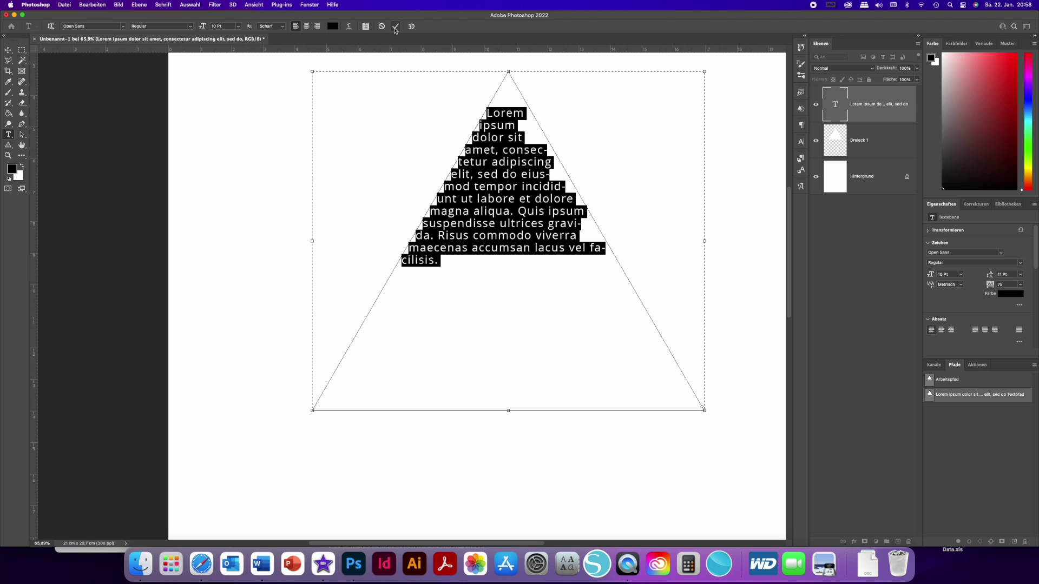
left_click(307, 27)
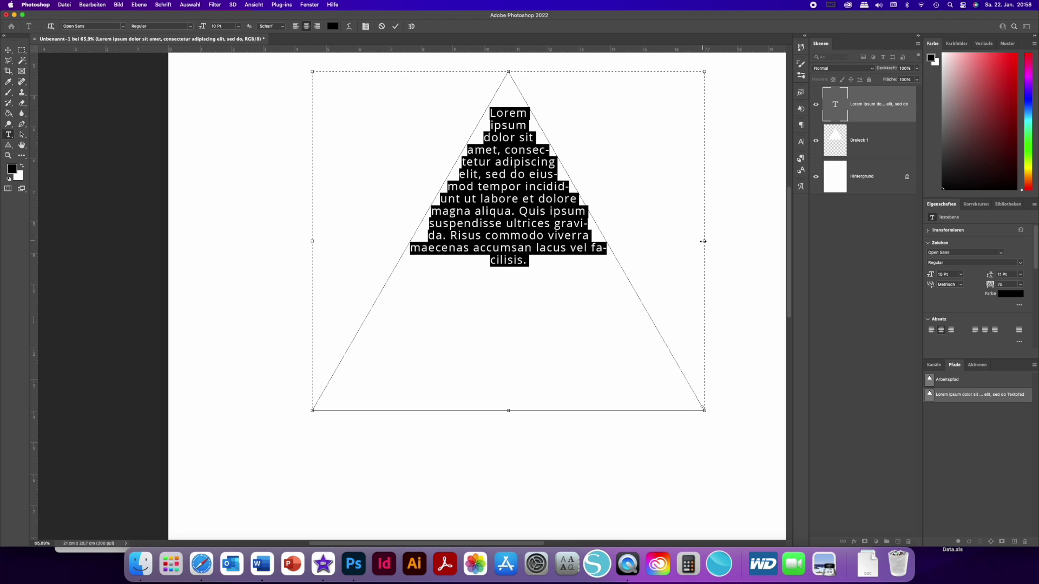
- Fill the triangle on the Dreieck 1 layer with a light turquoise foreground colour
left_click(876, 143)
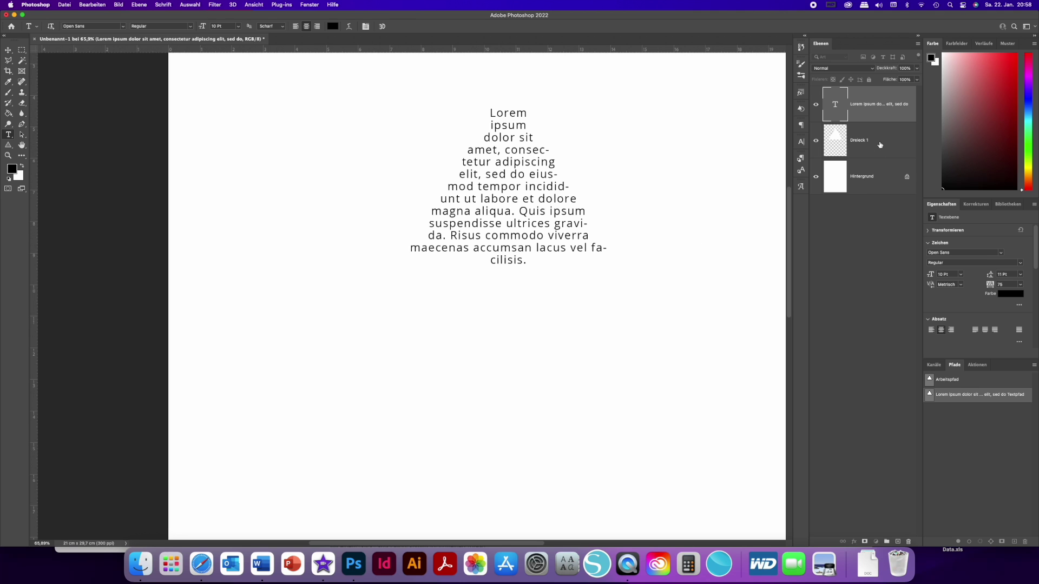
left_click(11, 170)
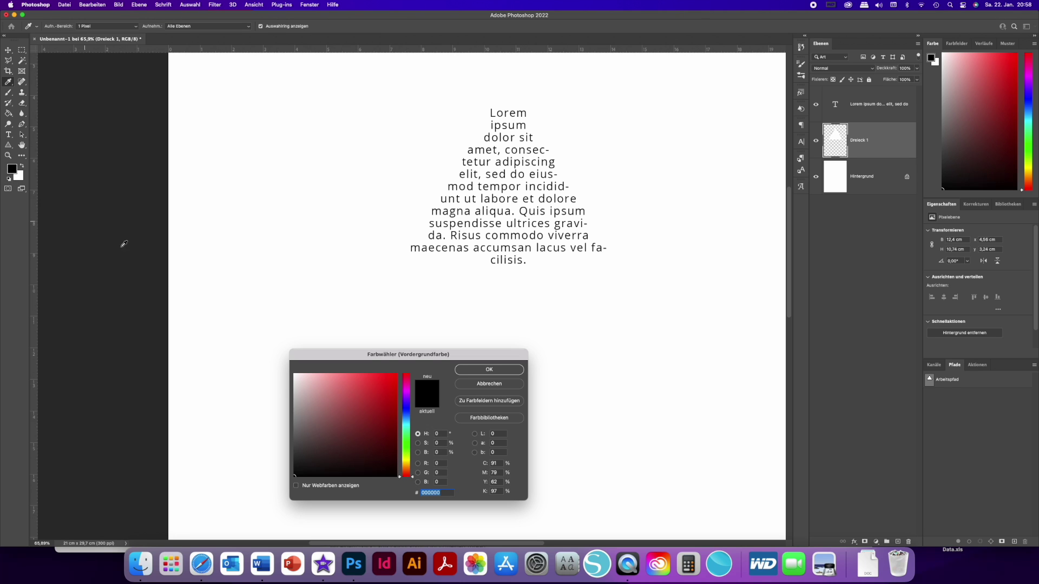
left_click(400, 424)
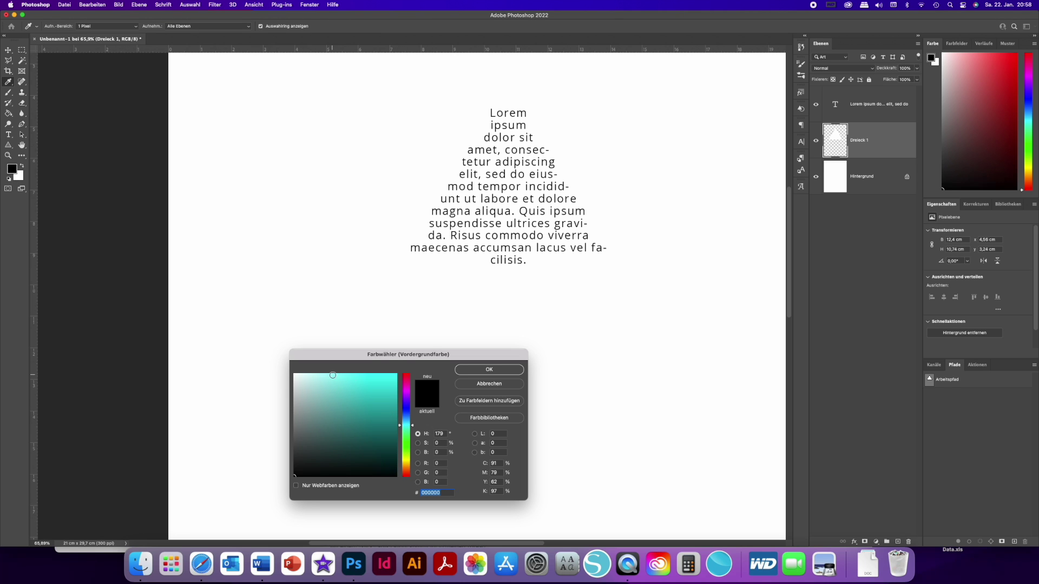
left_click(334, 382)
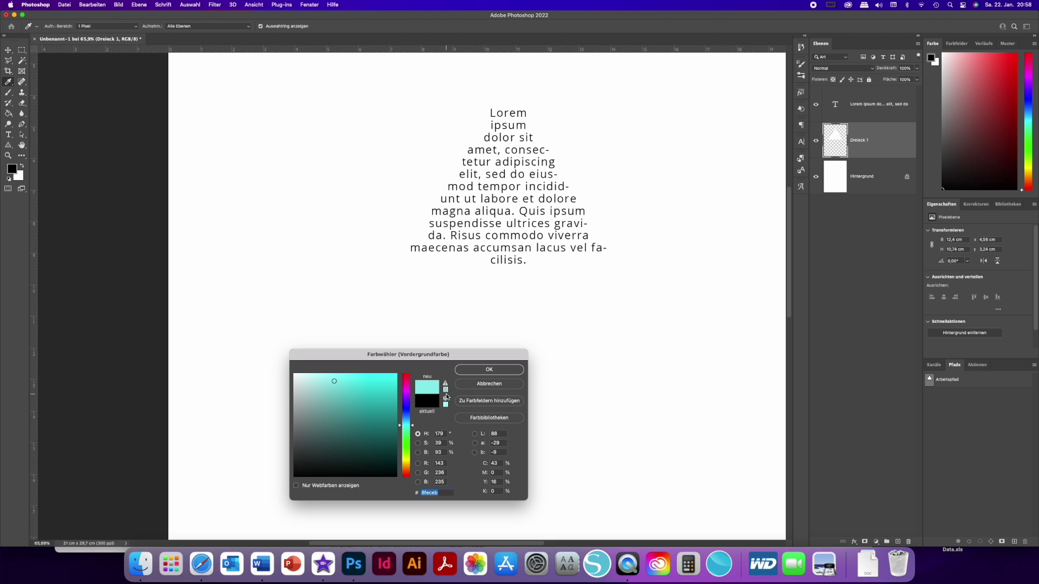
left_click(474, 370)
key("t")
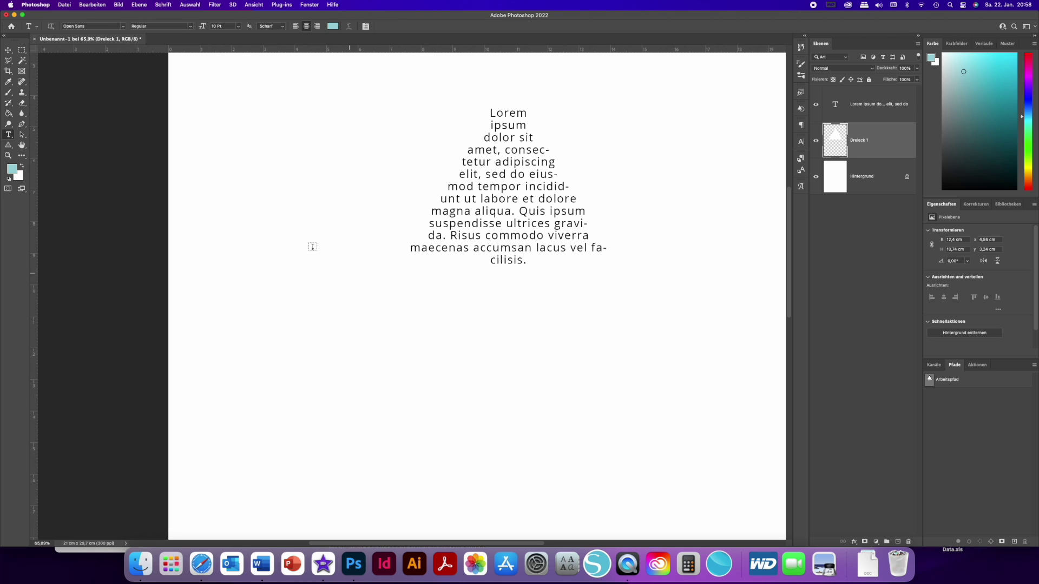
key("g")
left_click(456, 263)
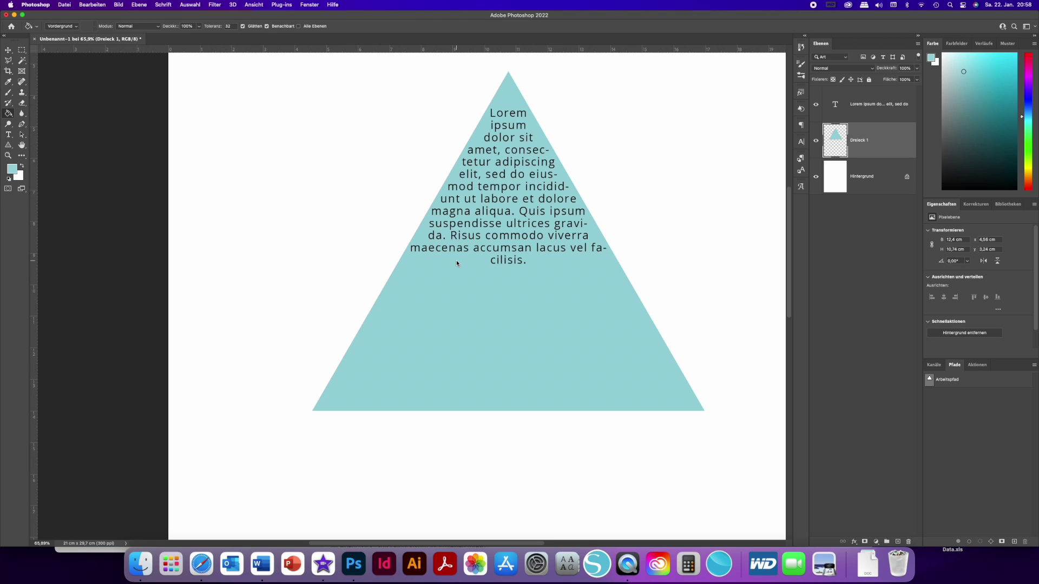
- Shrink the triangular text frame slightly from its upper right corner and commit the text edit
left_click(8, 50)
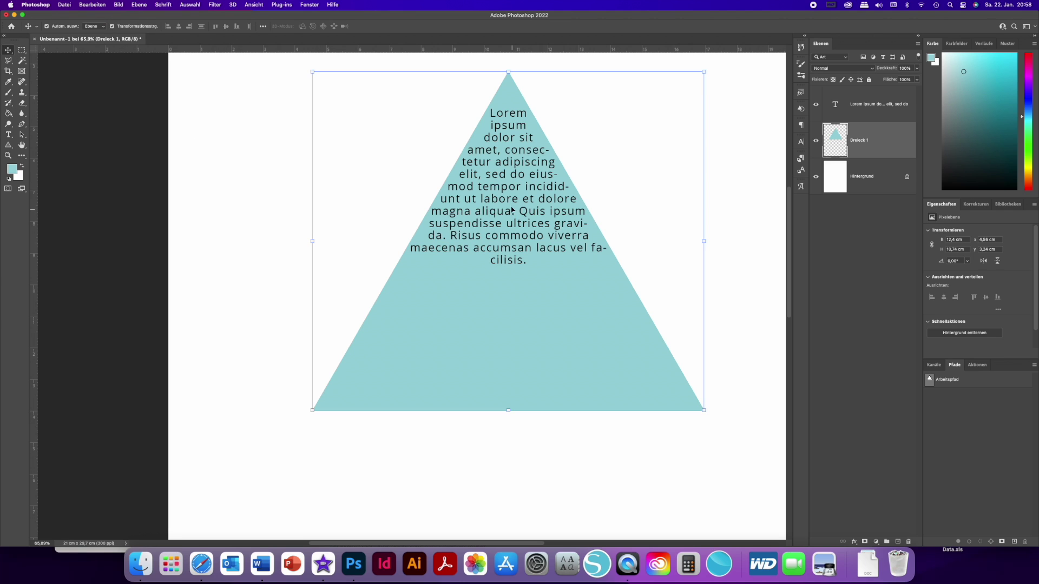
left_click(563, 192)
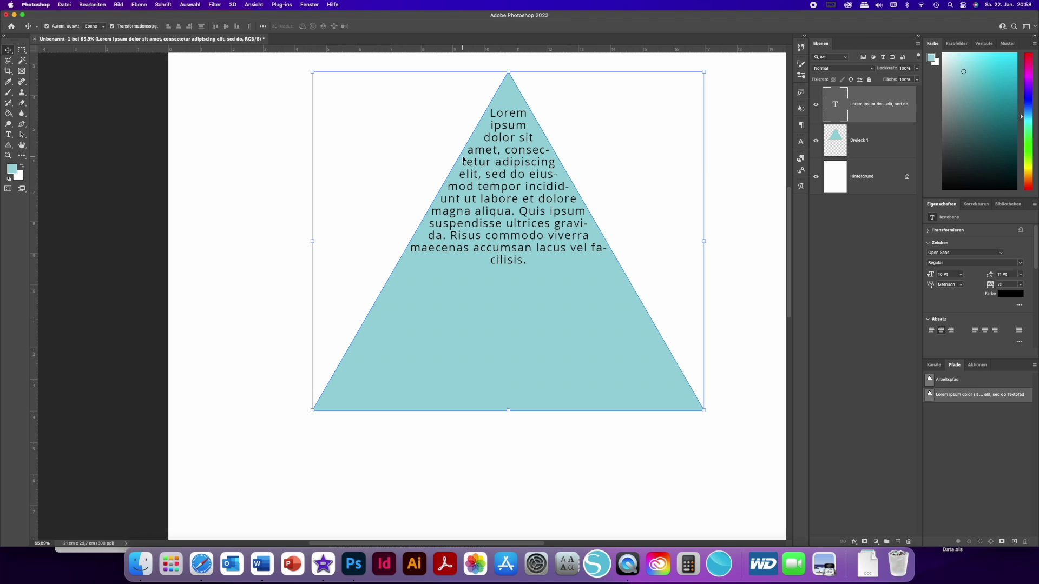
left_click(9, 135)
left_click(545, 211)
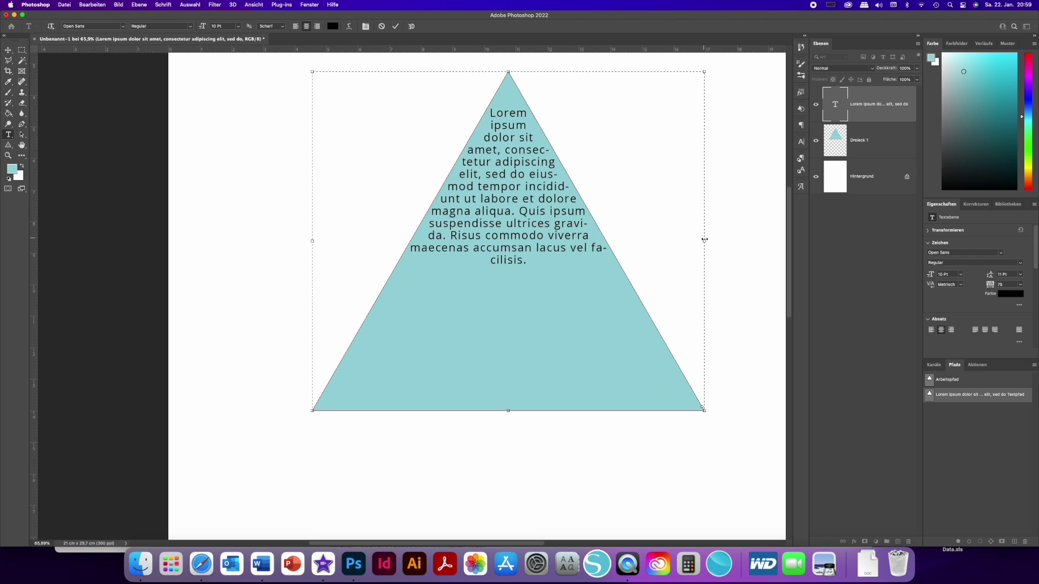
left_click(704, 71)
left_click_drag(704, 72, 680, 82)
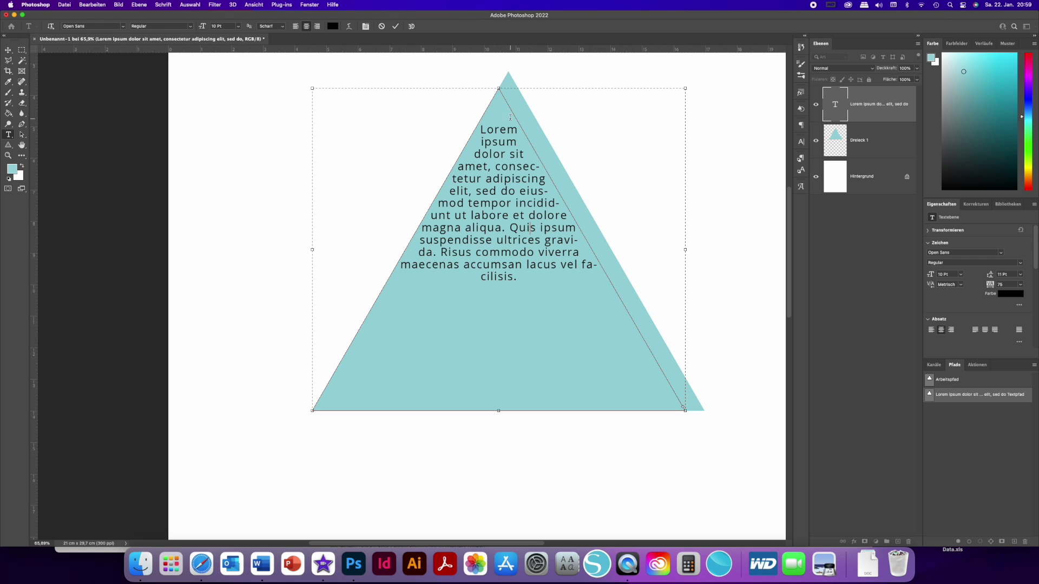
left_click(395, 26)
- Move the text frame to the middle of the turquoise triangle with an even margin, then deselect it
left_click(8, 50)
left_click_drag(501, 145, 509, 142)
key("Up")
key("Up")
key("Up")
key("Up")
key("Up")
key("Up")
key("Up")
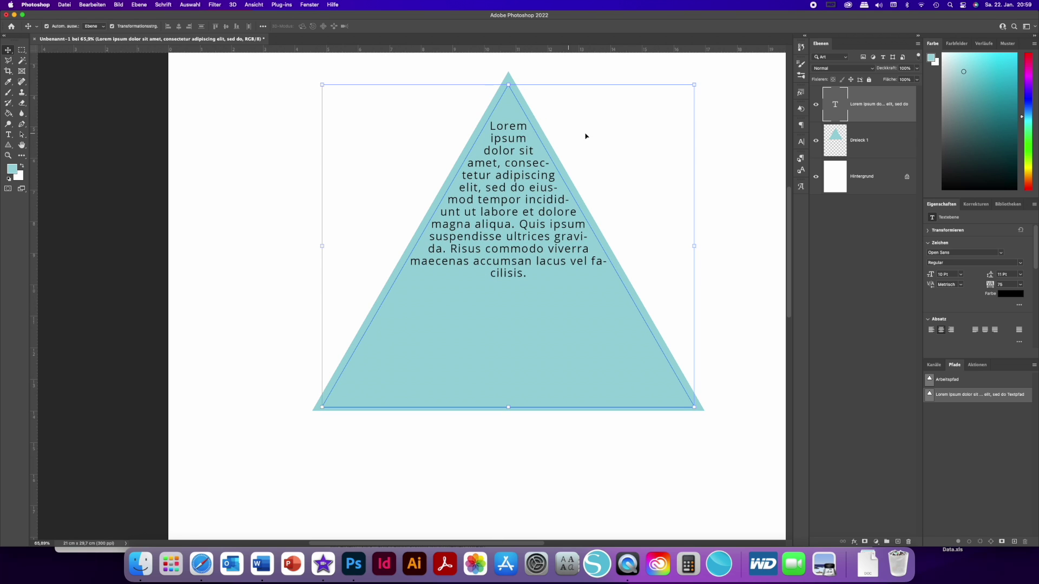
key("Up")
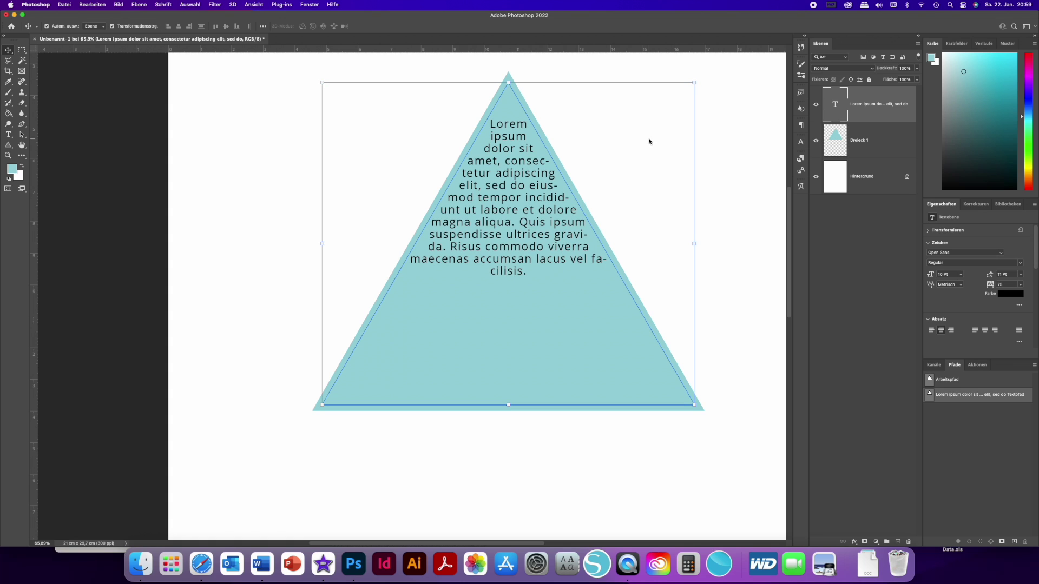
left_click(565, 428)
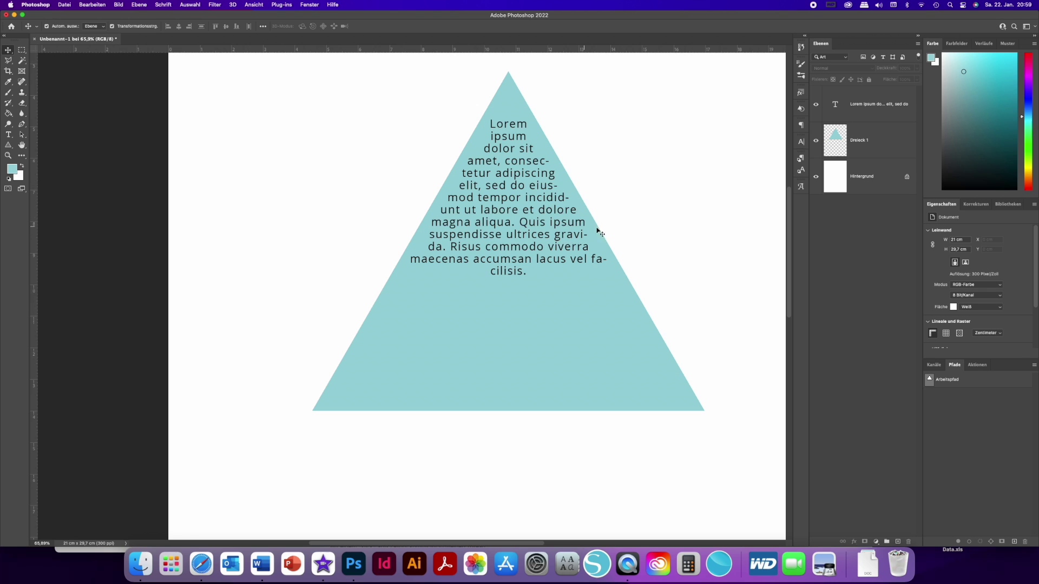
left_click(581, 210)
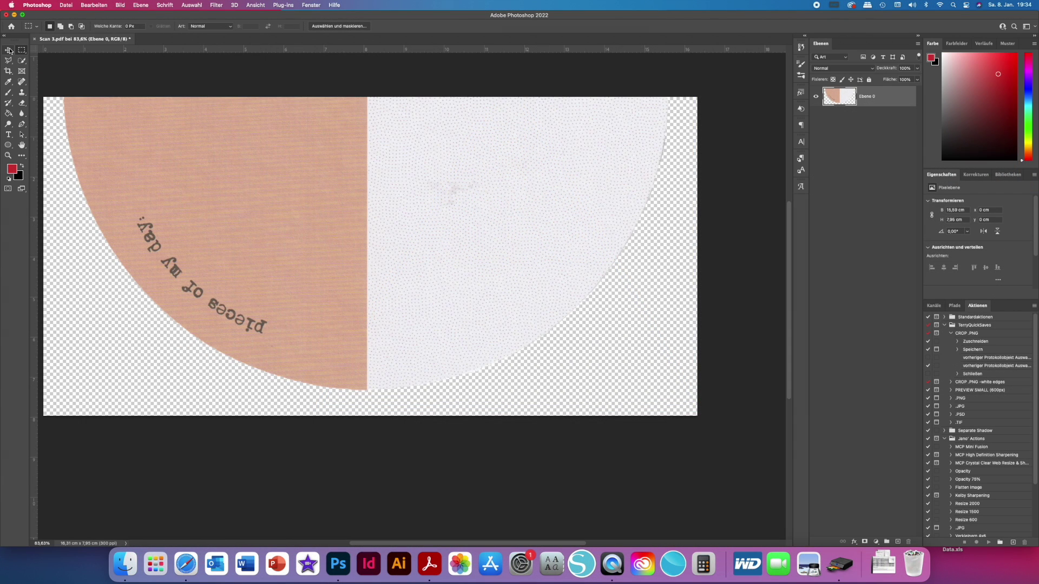
- Delete the stray pixels in a full-width strip about 0.56 cm high along the canvas's lower edge, beneath the semicircle, and deselect
left_click(9, 50)
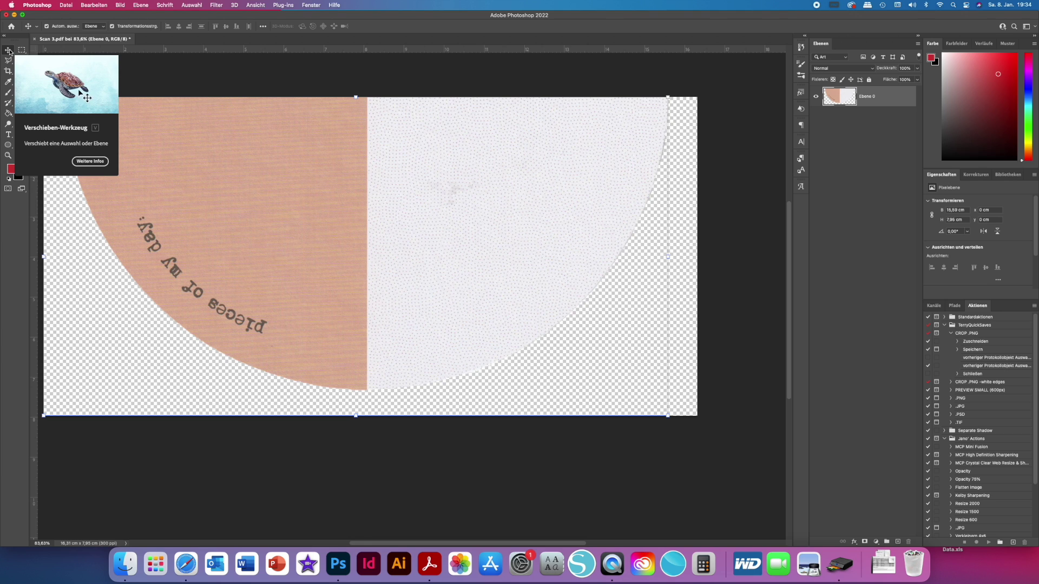
left_click(26, 51)
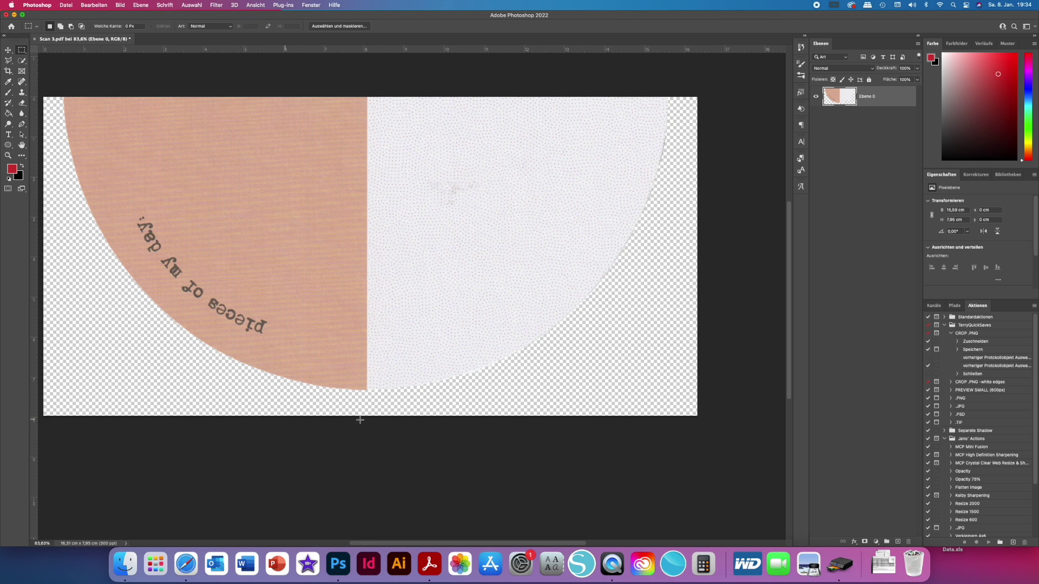
left_click_drag(725, 393, 251, 426)
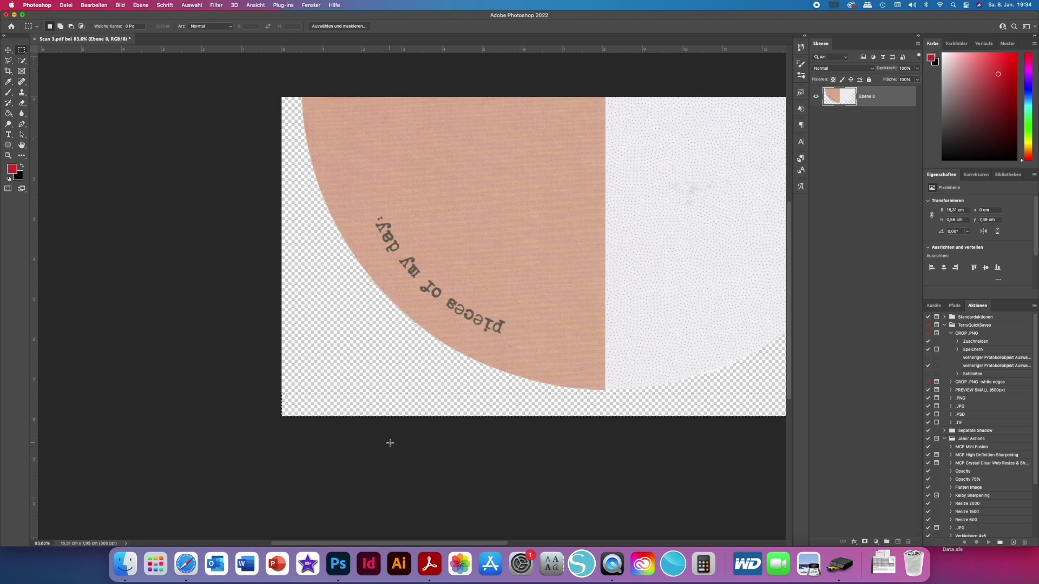
left_click(460, 405)
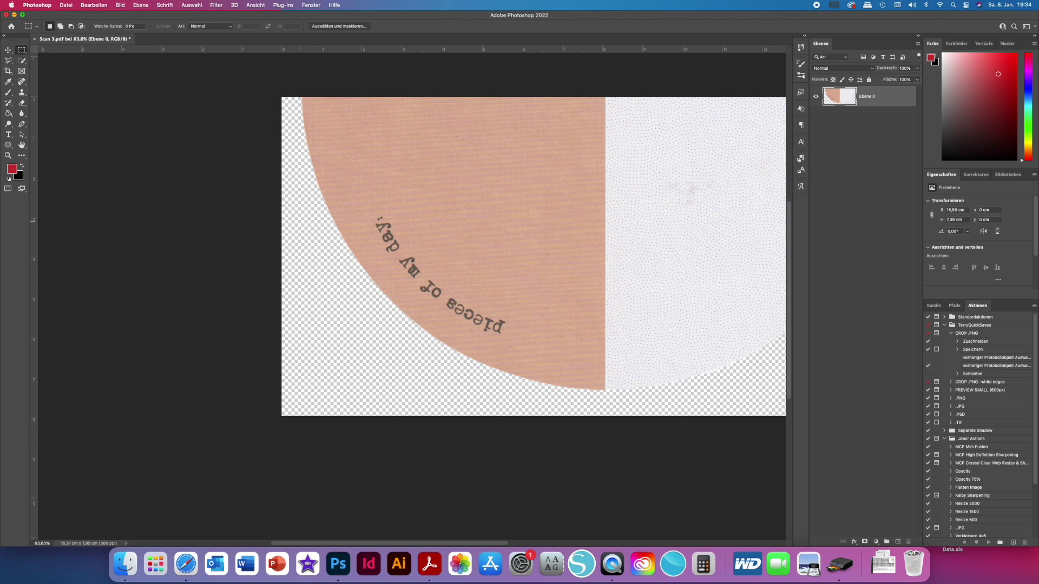
left_click(9, 50)
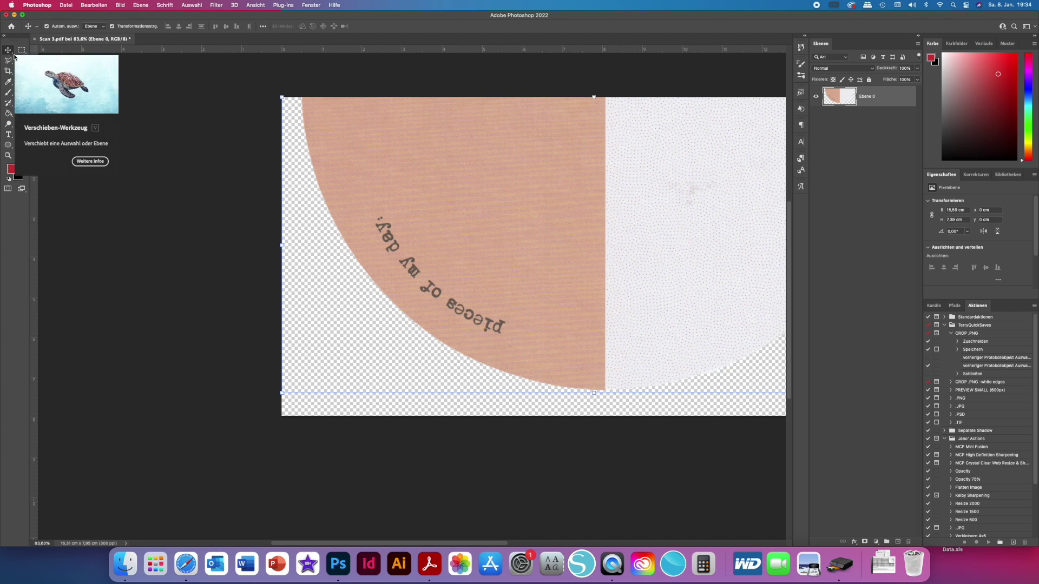
- Clear the stray pixels from a full-height strip about 0.47 cm wide along the canvas's left edge and deselect
scroll(531, 223, "down", 5)
scroll(665, 225, "up", 3)
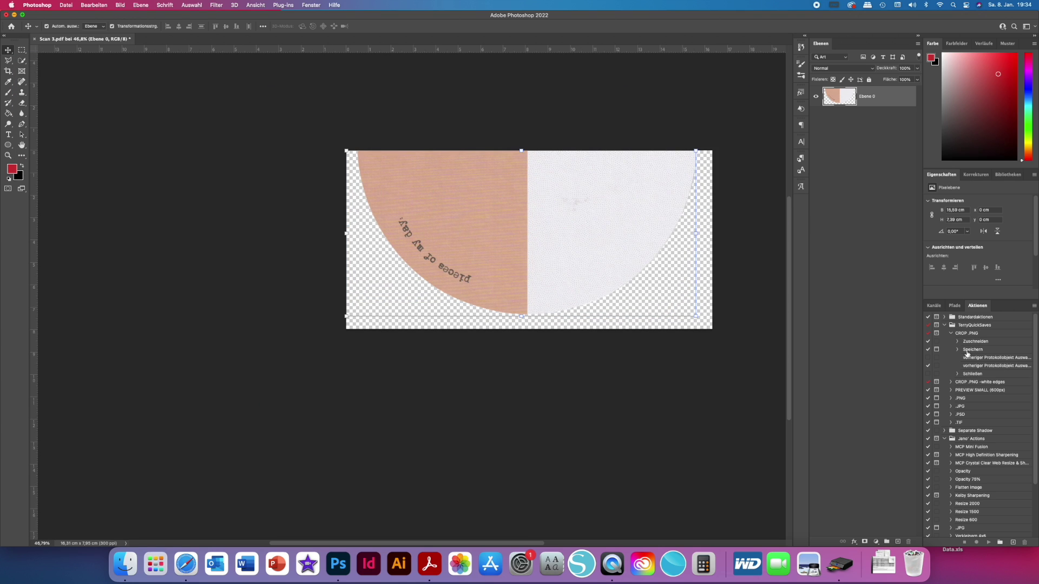
left_click(22, 49)
left_click_drag(327, 144, 355, 341)
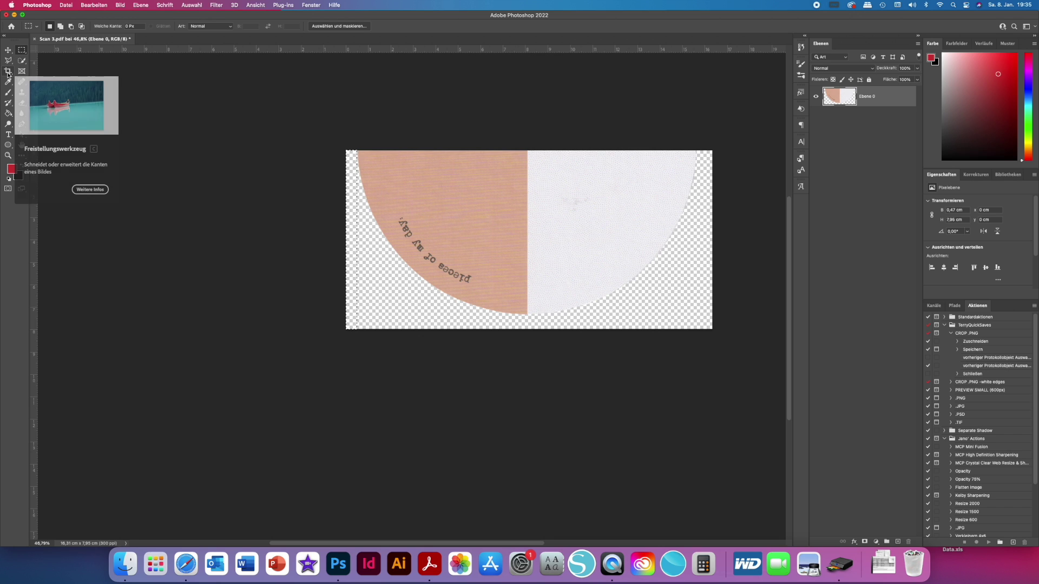
key("BackSpace")
key("super+d")
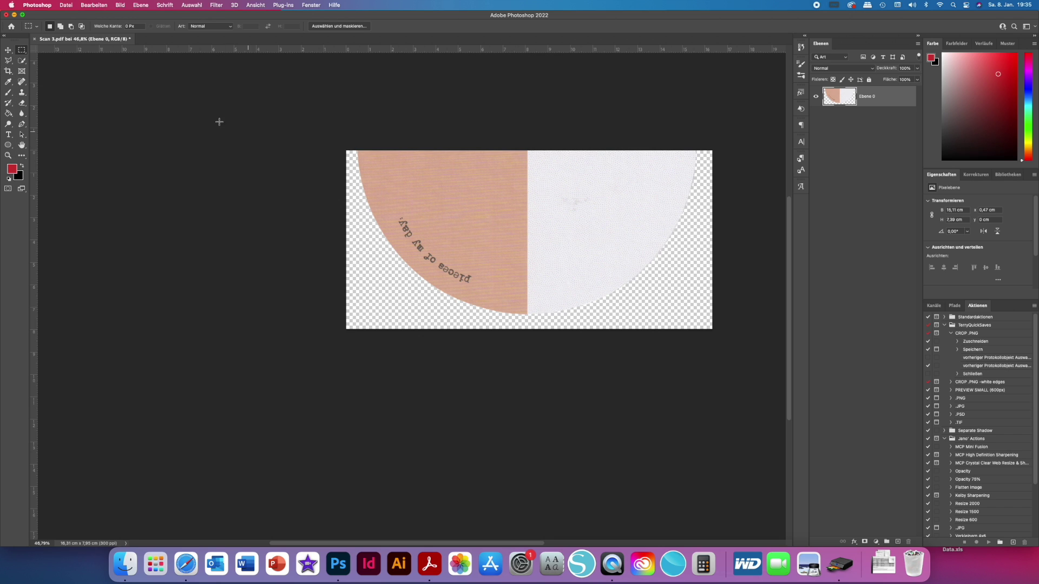
left_click(7, 50)
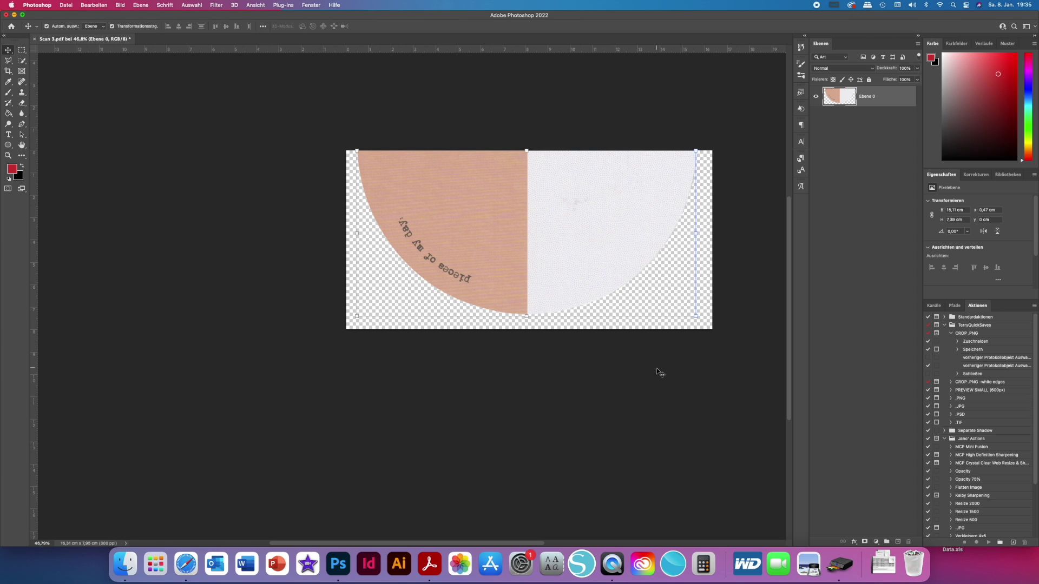
- Collapse the CROP .PNG action and run it on the cleaned-up semicircle
left_click(951, 333)
left_click(961, 333)
left_click(988, 542)
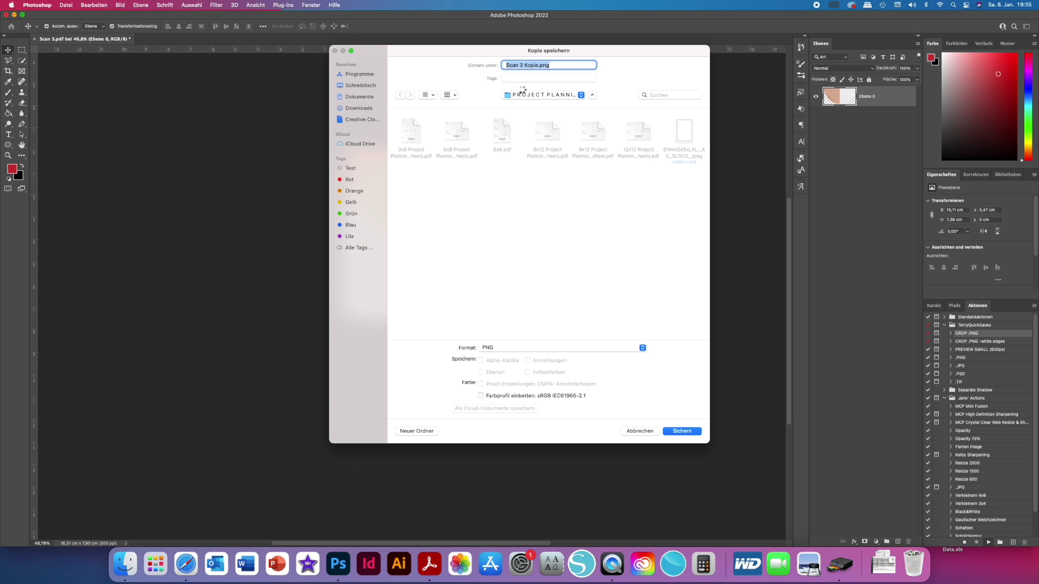
- Save the cropped copy as Scan 3 Kopie.png in the 2020 folder under STORIES, using the large file size PNG option
left_click(523, 95)
left_click(527, 104)
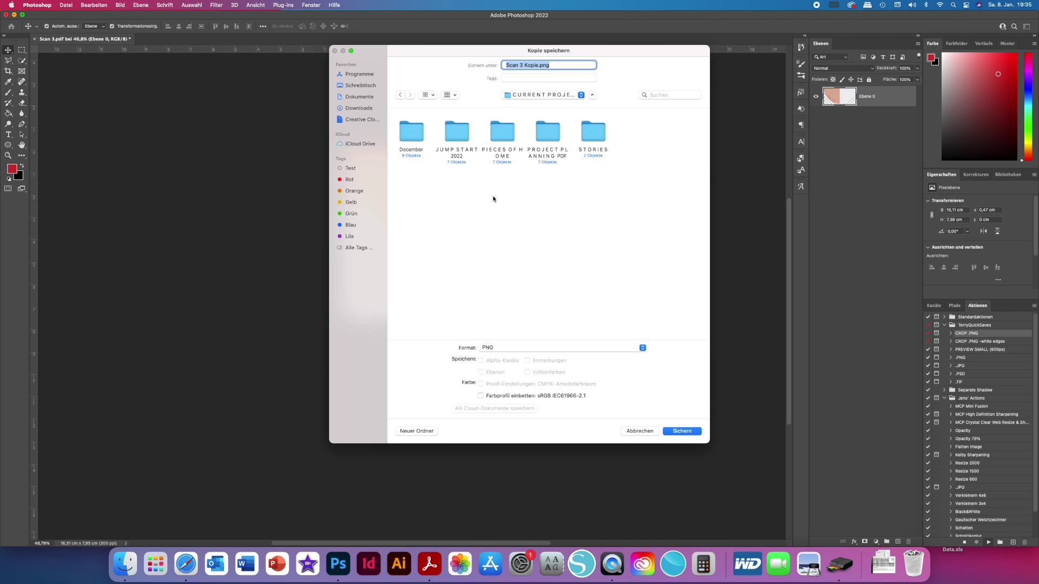
double_click(593, 132)
left_click(406, 134)
double_click(405, 134)
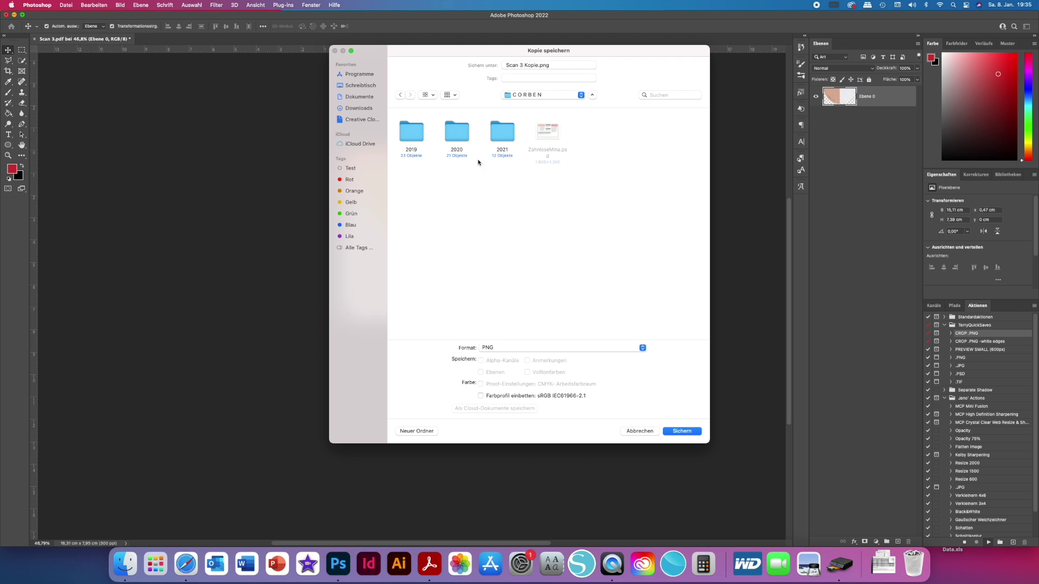
double_click(456, 133)
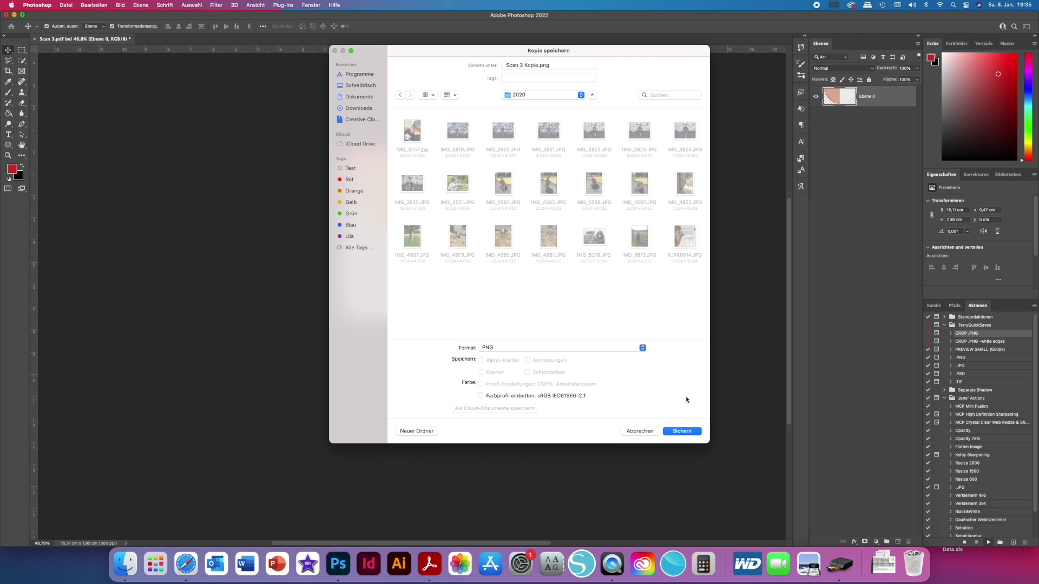
left_click(694, 431)
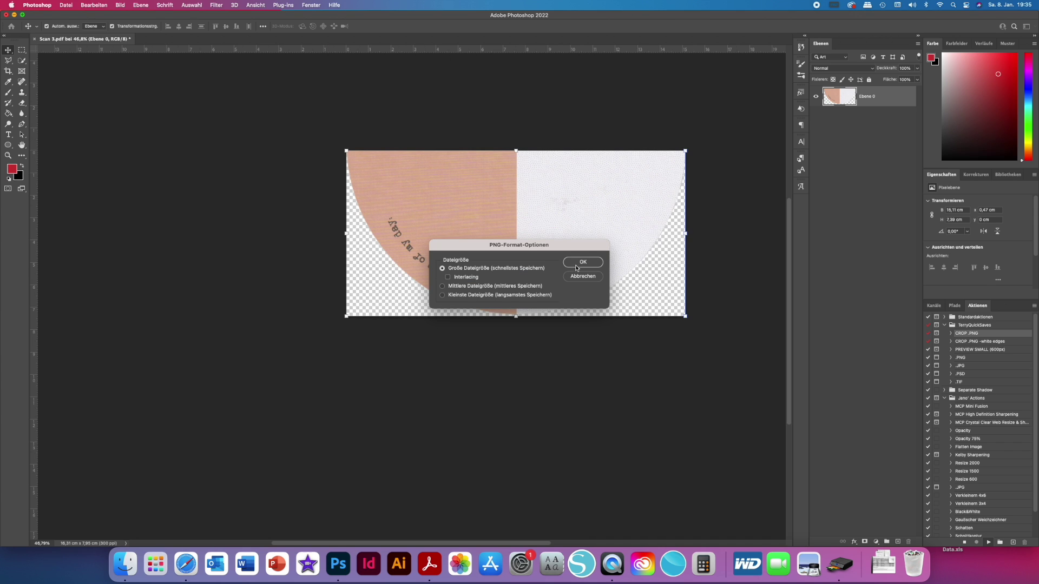
left_click(576, 266)
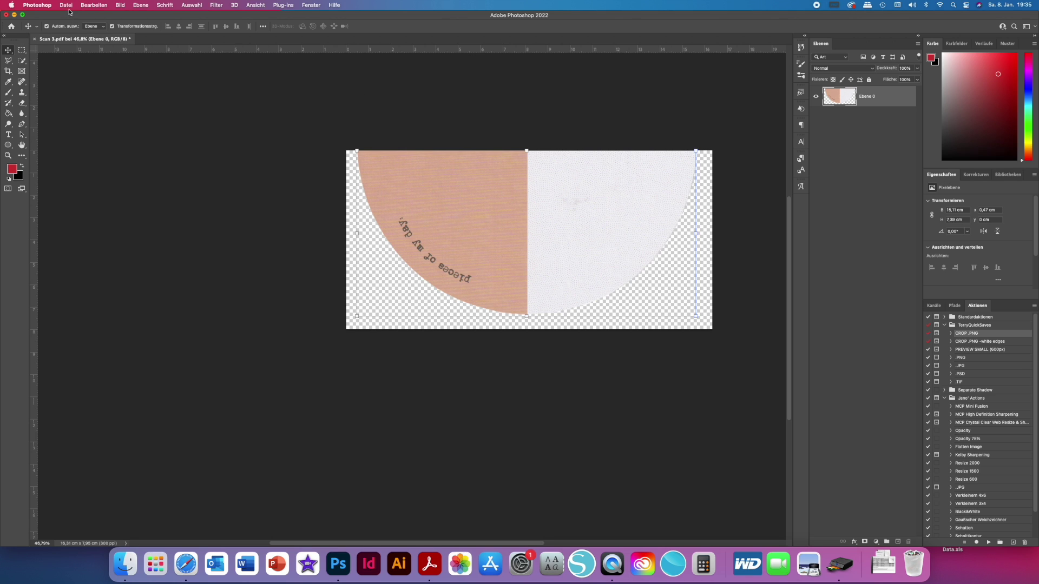
- Rotate the whole image by 180° and by another 90° clockwise so the semicircle's straight edge is on the left
left_click(120, 5)
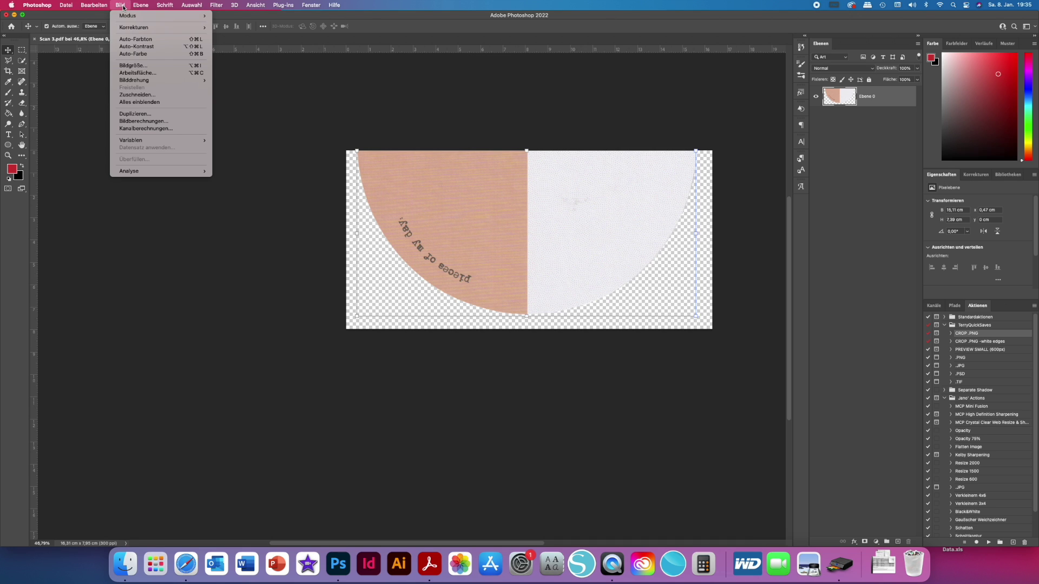
mouse_move(184, 80)
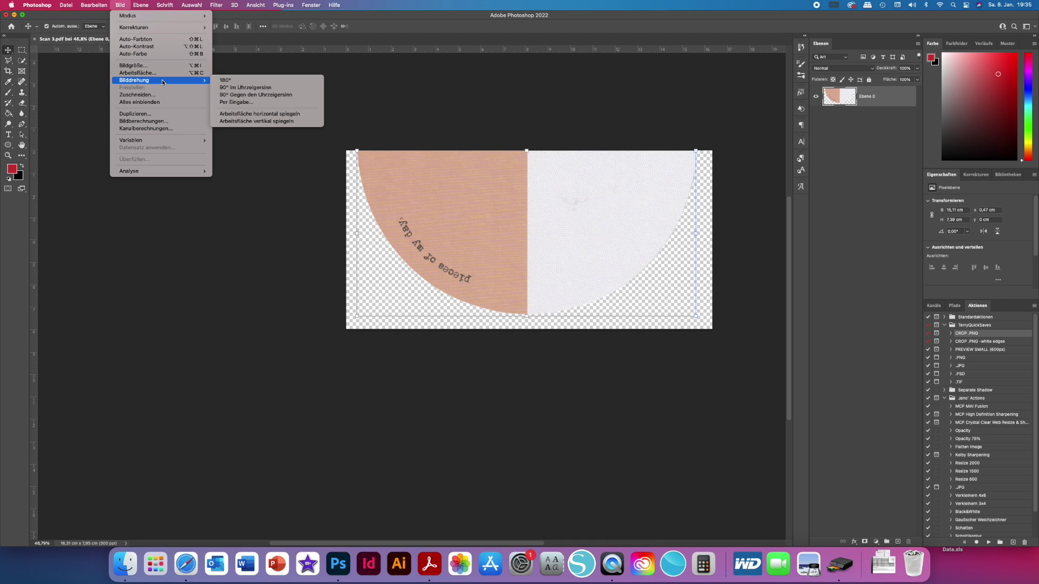
left_click(240, 81)
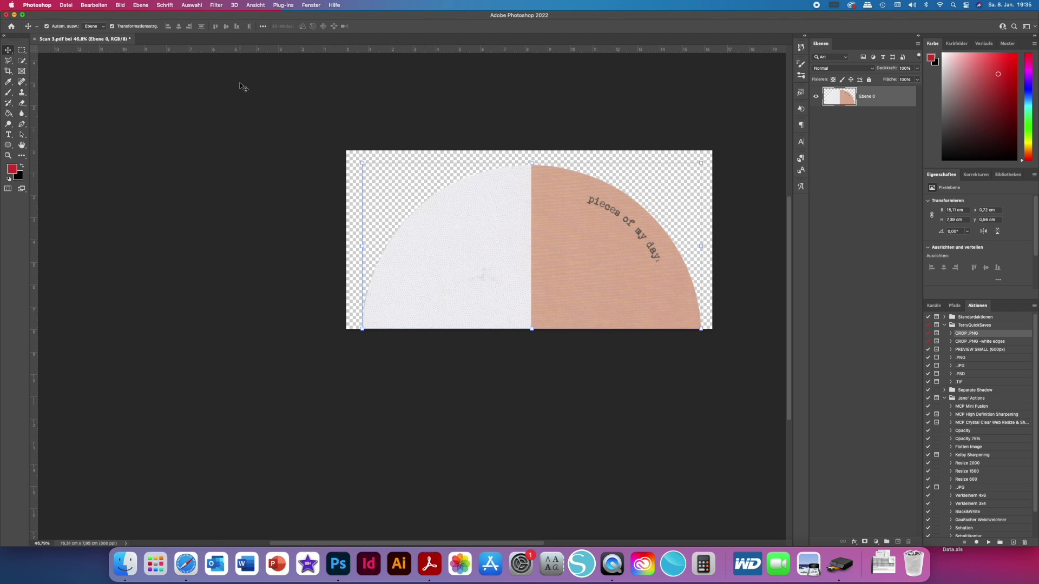
left_click(120, 5)
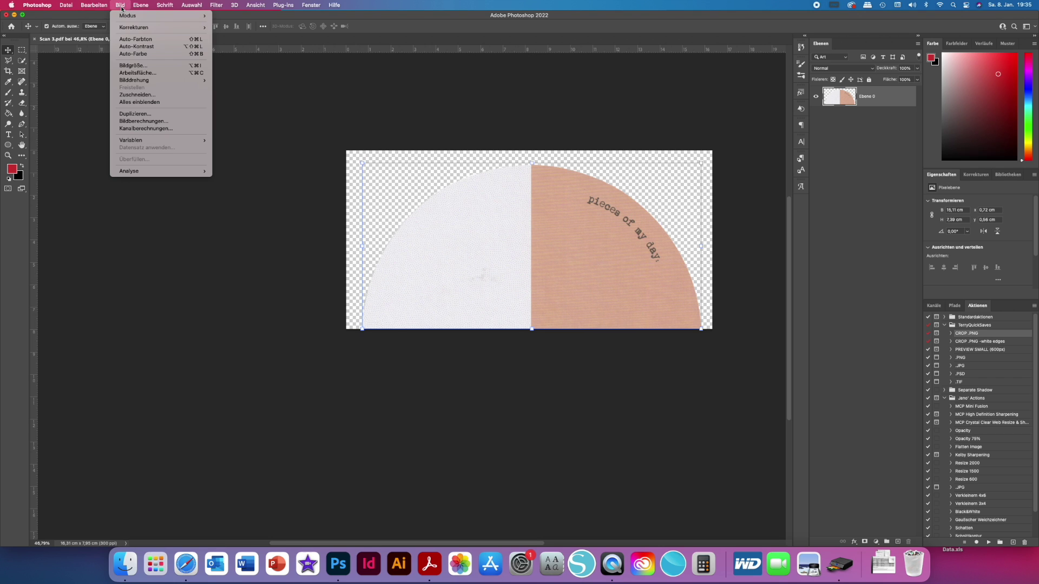
mouse_move(179, 80)
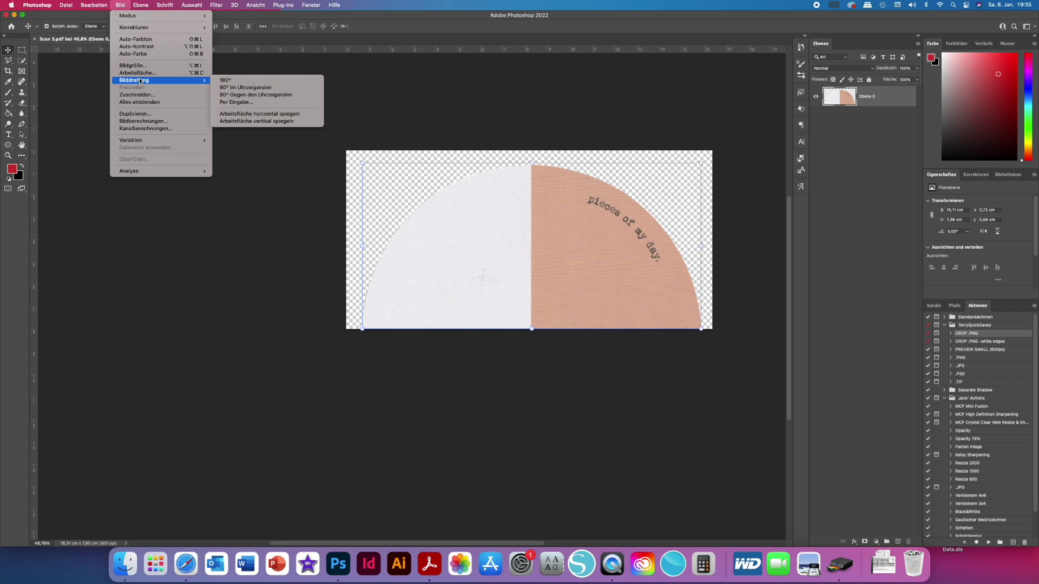
left_click(243, 87)
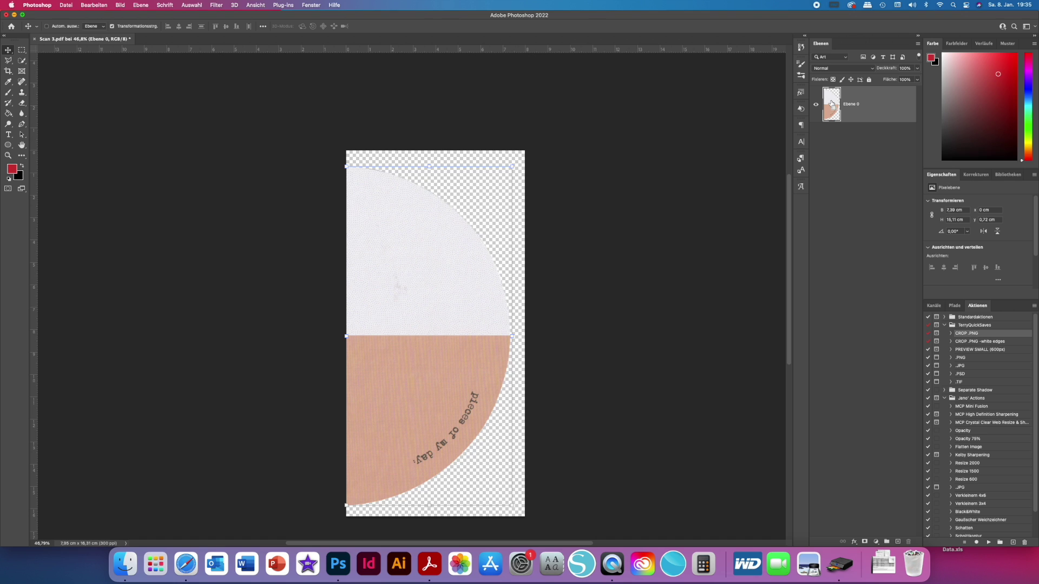
- Load the outline of the semicircle on Ebene 0 as a selection and convert it into a work path
left_click(832, 105, "super")
left_click(954, 306)
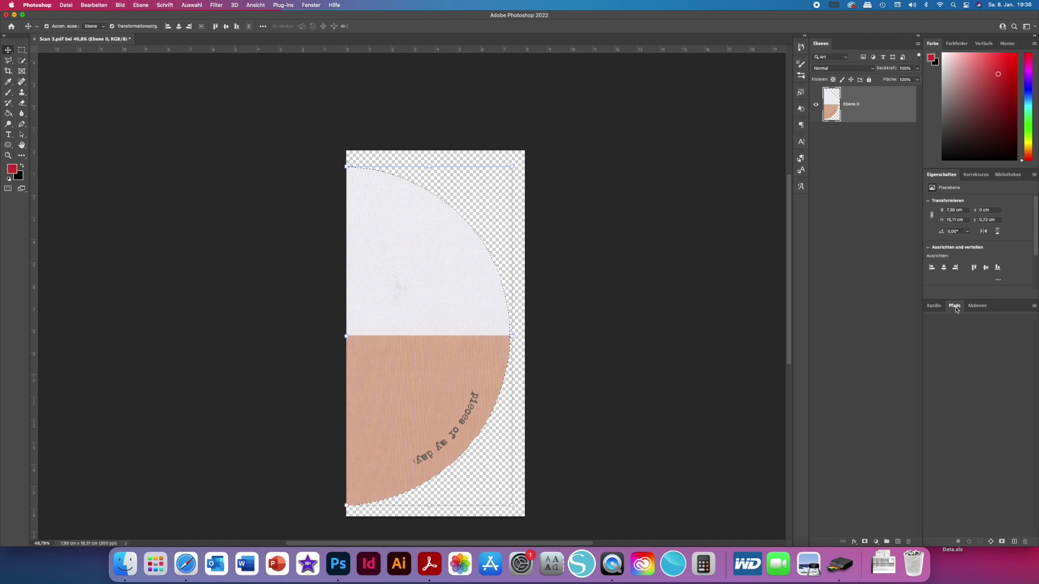
left_click(990, 541)
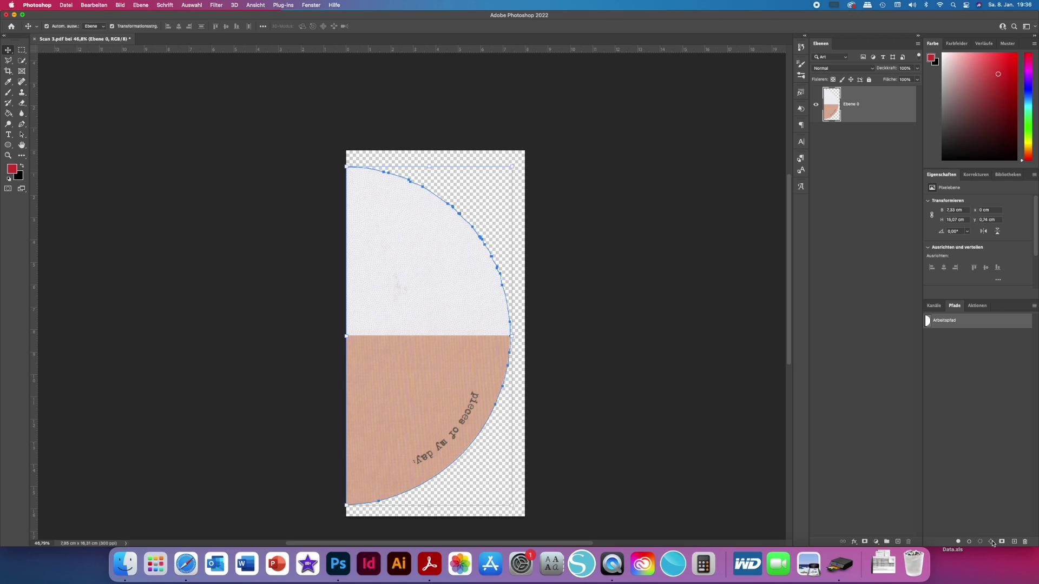
- Insert placeholder text inside the semicircular work path, colour it black and commit the text edit
left_click(9, 135)
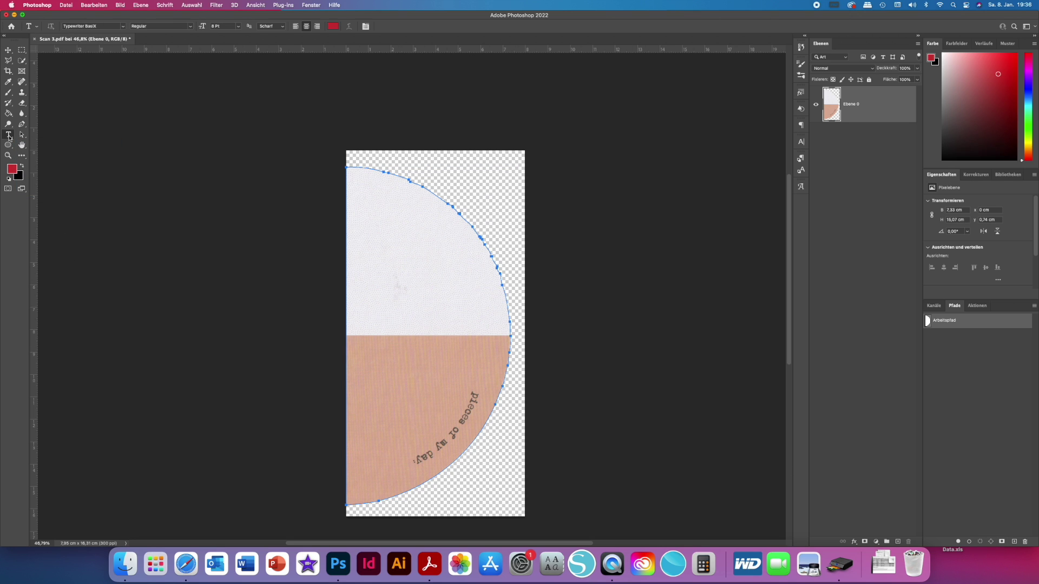
left_click(375, 205)
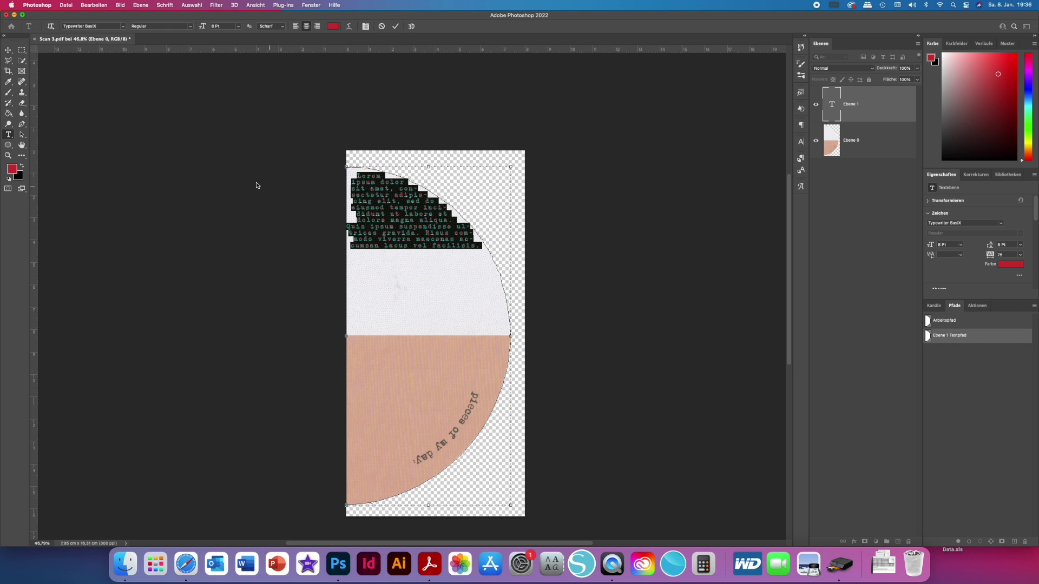
left_click(22, 167)
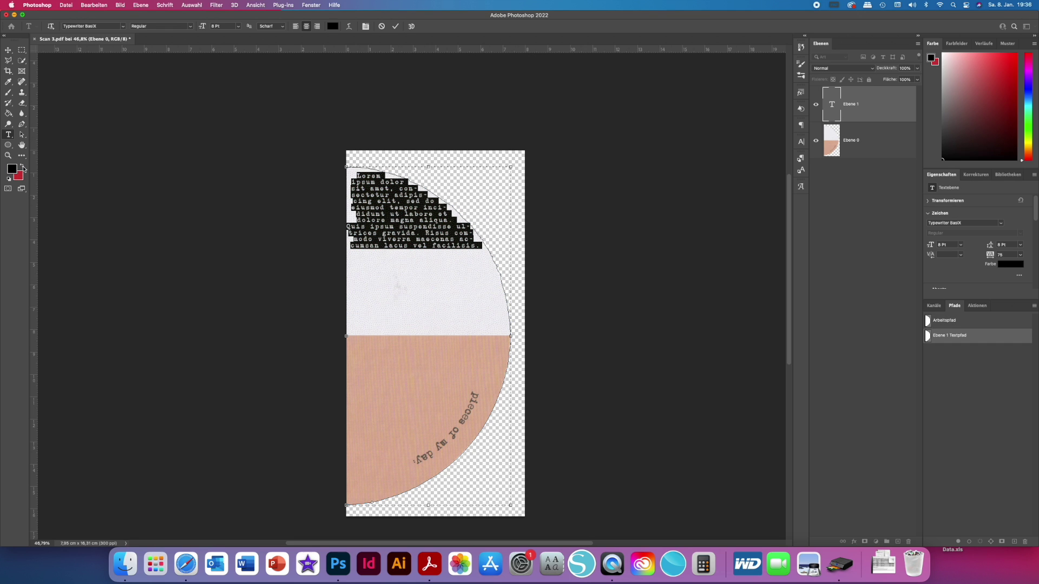
left_click(8, 50)
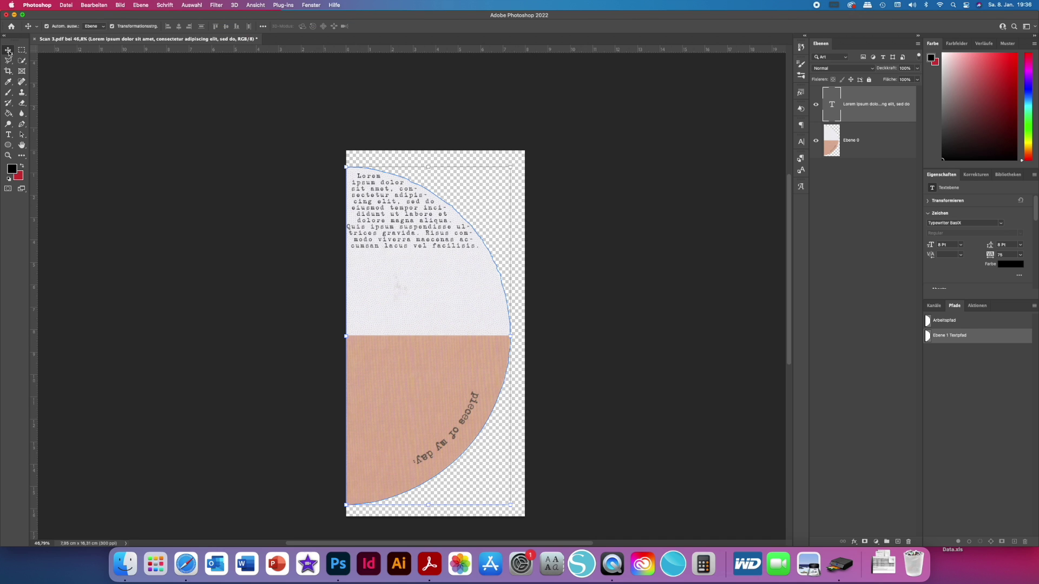
- Shrink the text frame inward from all four sides to about 87% width and 92% height, leaving a margin inside the semicircle
left_click_drag(510, 335, 496, 335)
left_click_drag(344, 336, 354, 336)
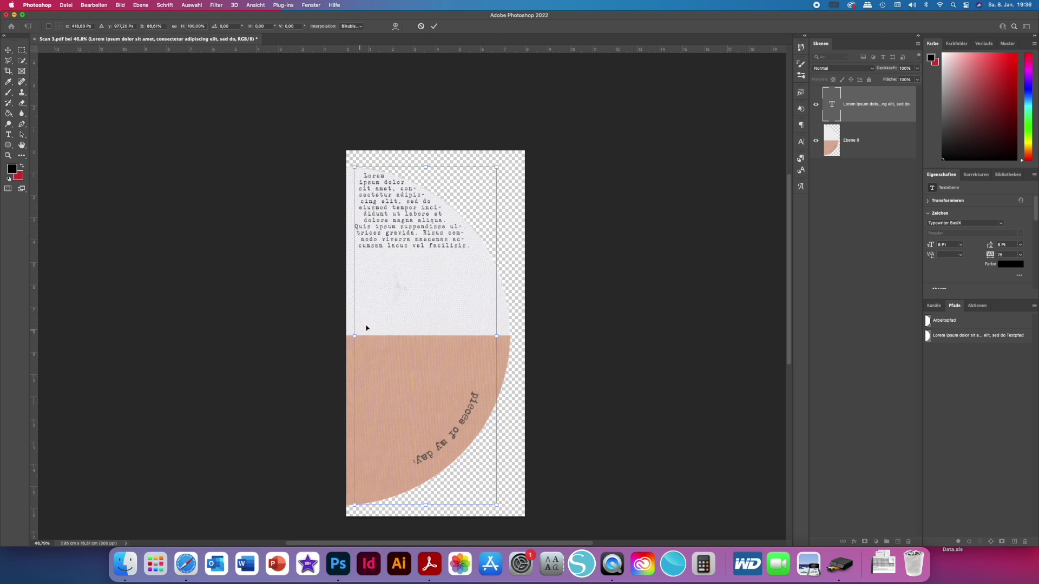
left_click_drag(426, 163, 425, 176)
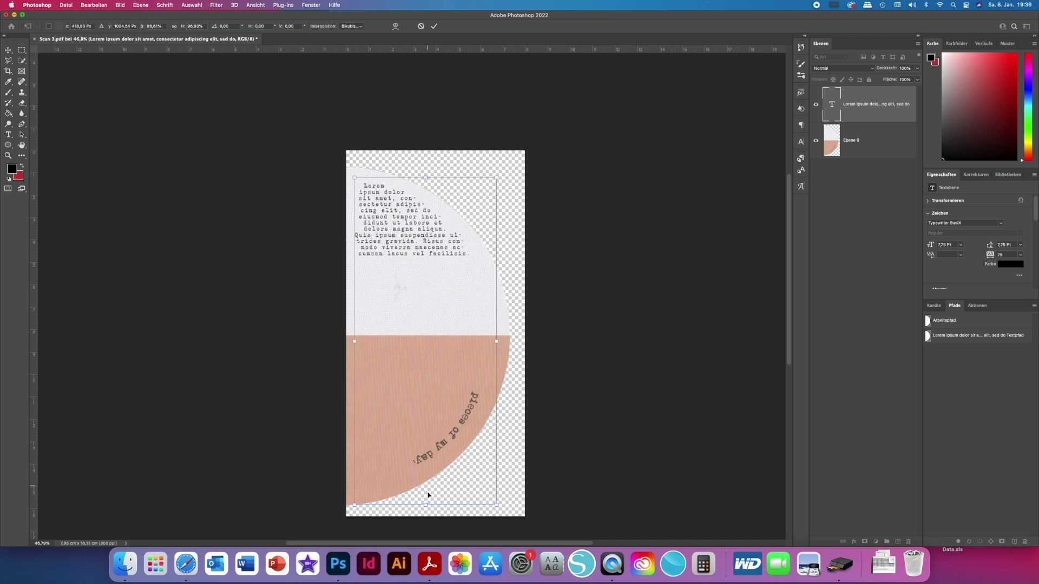
left_click_drag(426, 504, 426, 488)
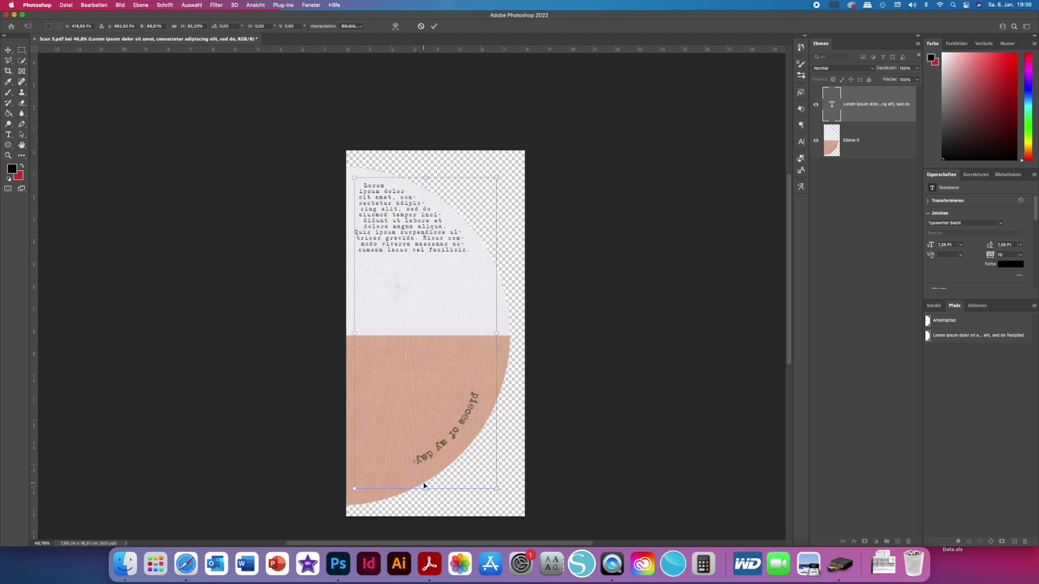
- Commit the frame's transformation, select all of the placeholder text in the semicircle and left-align it
left_click(8, 134)
left_click(383, 225)
triple_click(383, 226)
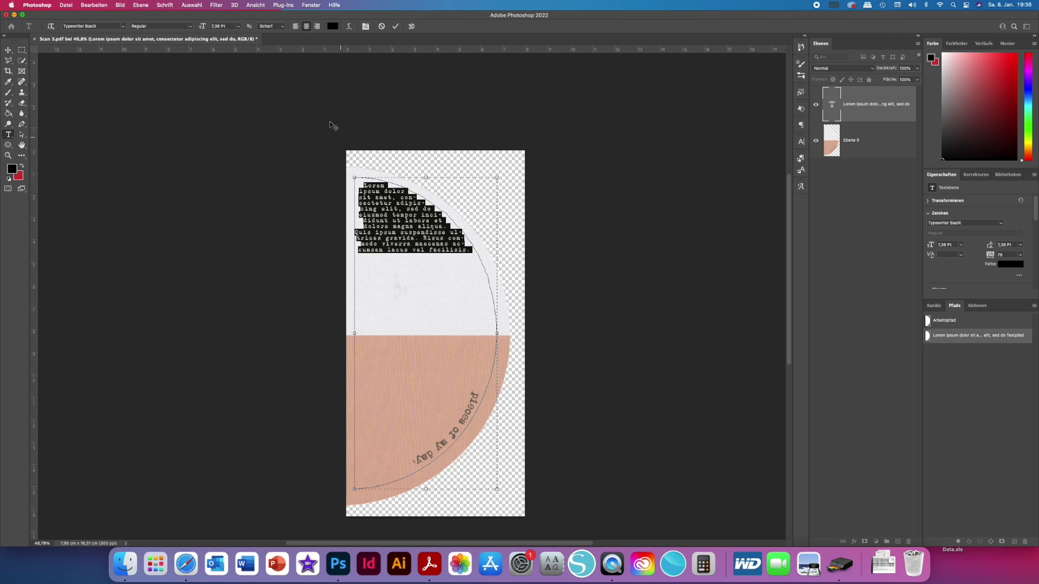
left_click(295, 27)
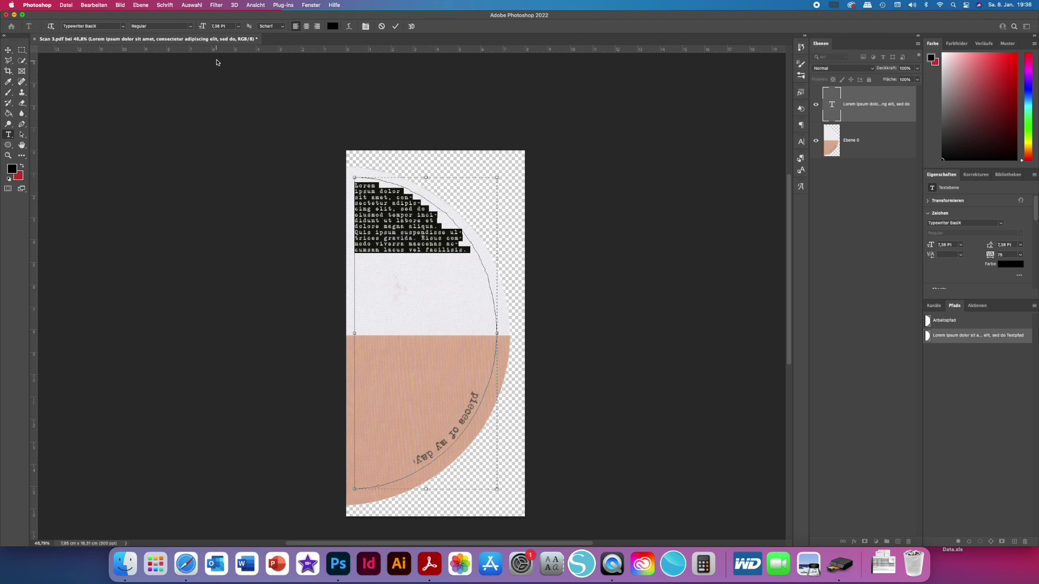
- Set the selected placeholder text to a 9 pt font size with 8 pt line spacing
left_click(238, 26)
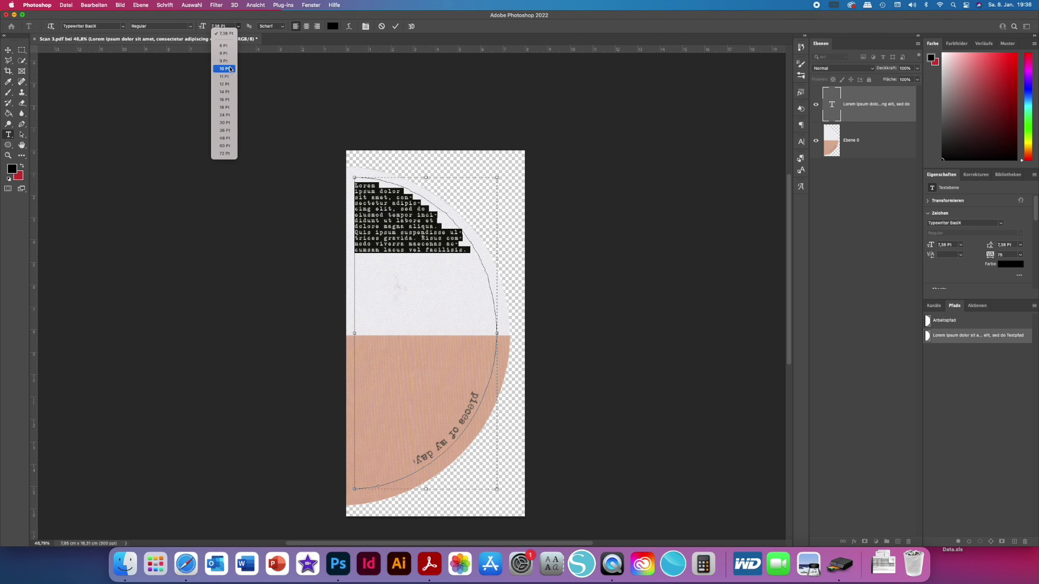
left_click(229, 70)
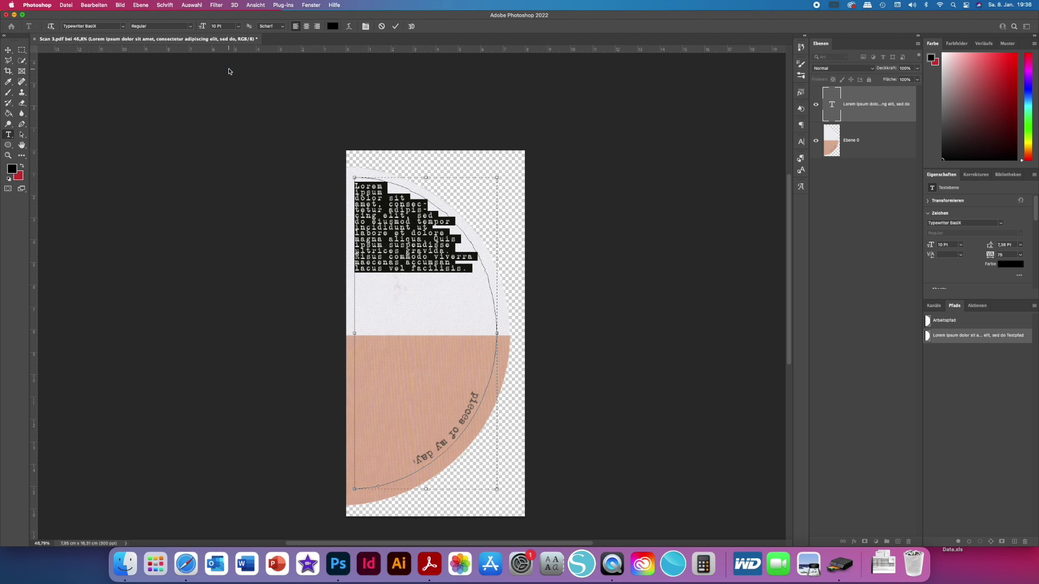
left_click(239, 26)
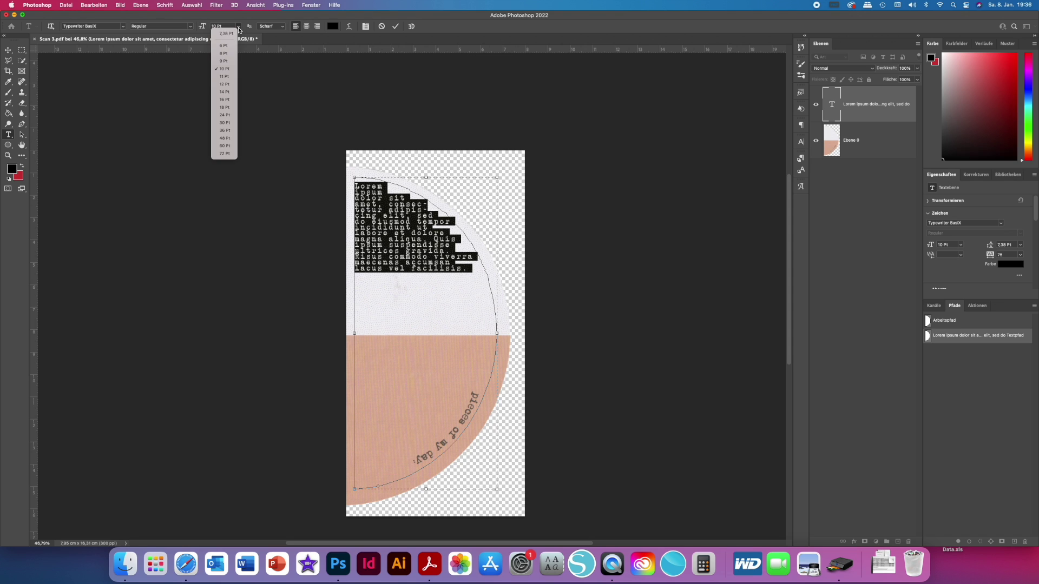
left_click(227, 61)
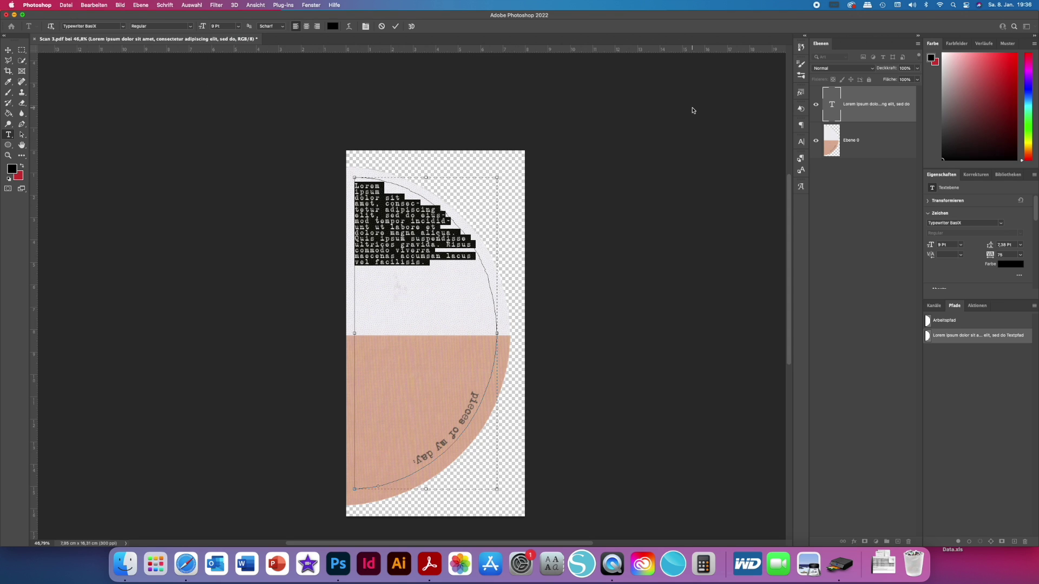
left_click(801, 142)
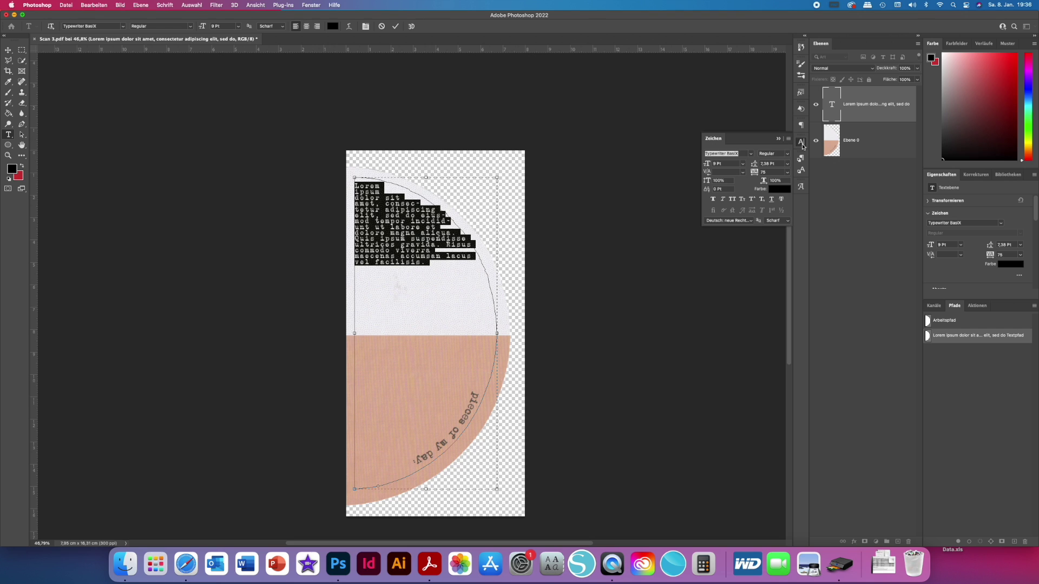
left_click(788, 165)
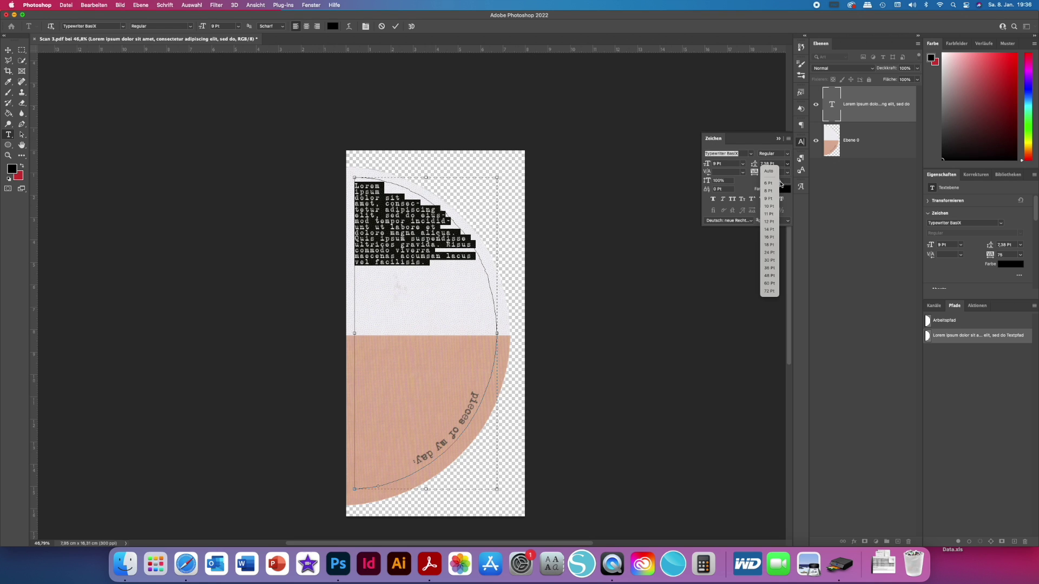
left_click(770, 192)
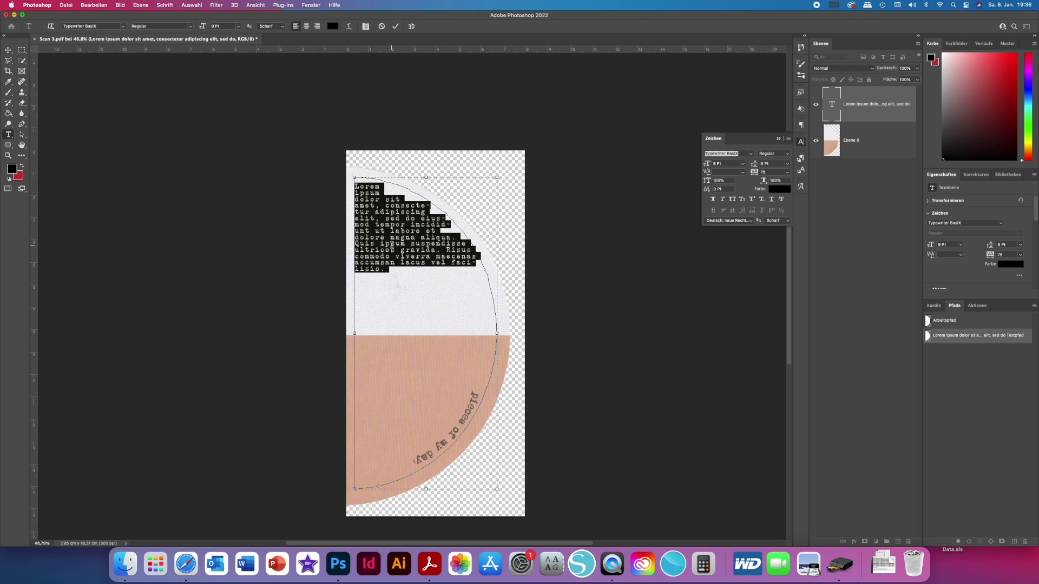
left_click(392, 244)
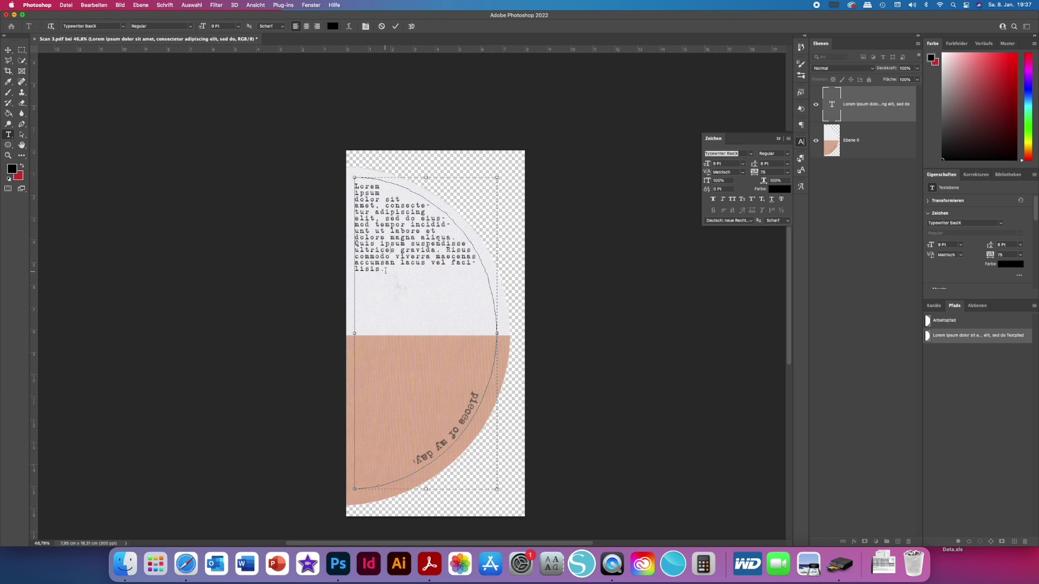
- Commit the text edit and create a new portrait document of 210 × 297 mm at 300 pixels per inch
left_click(66, 5)
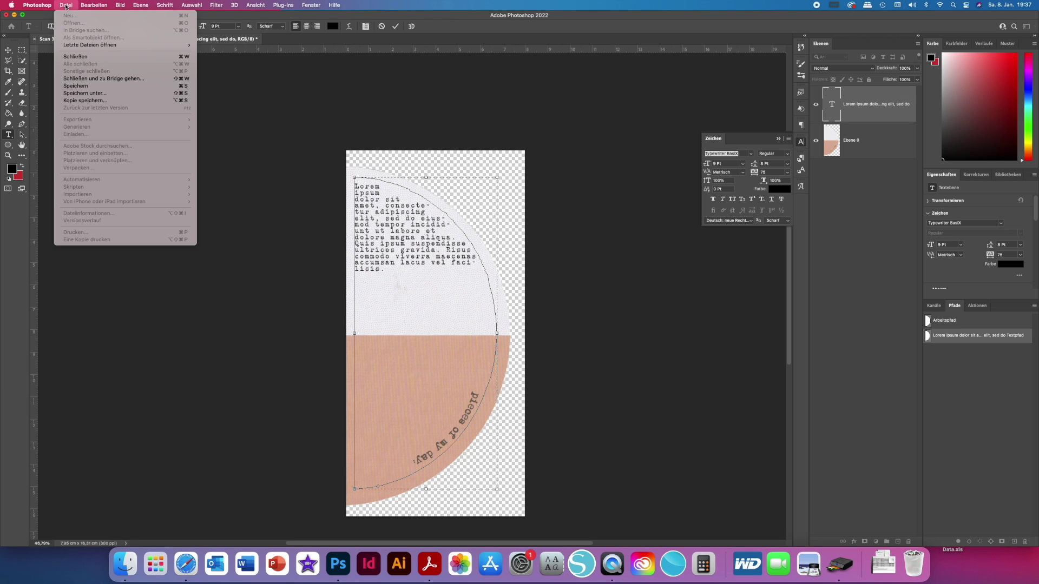
left_click(66, 6)
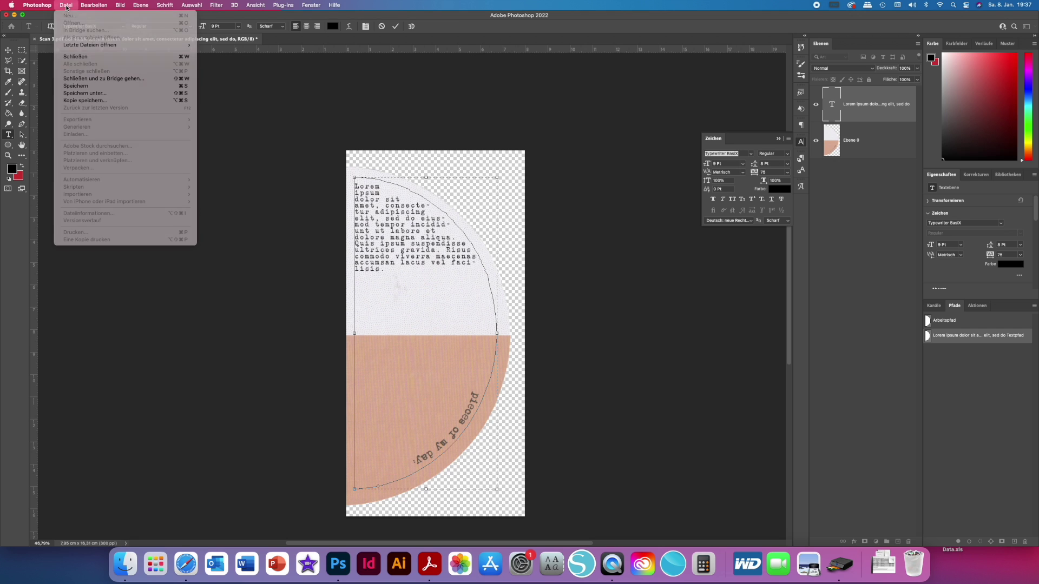
left_click(66, 5)
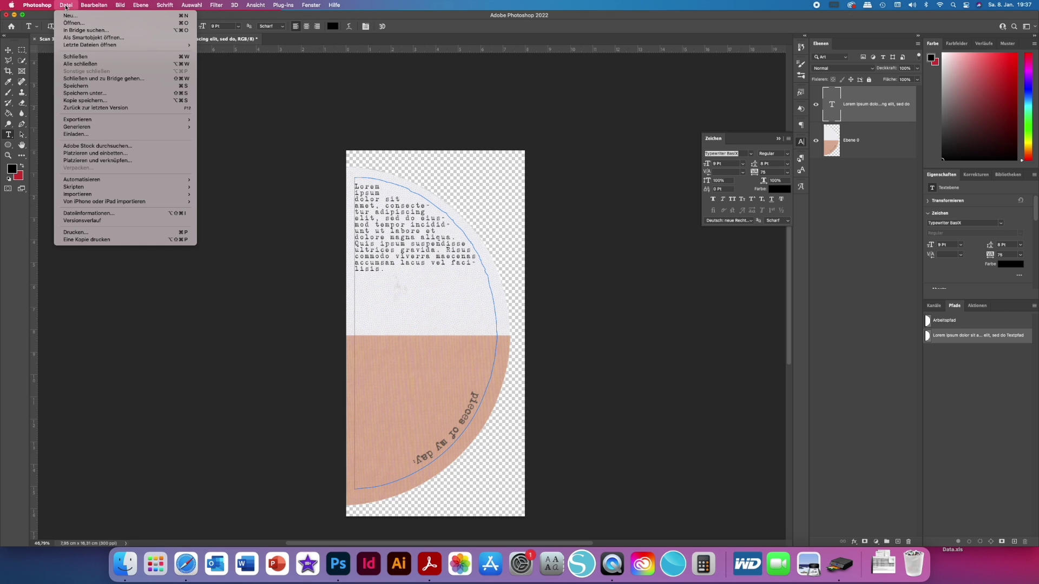
left_click(68, 14)
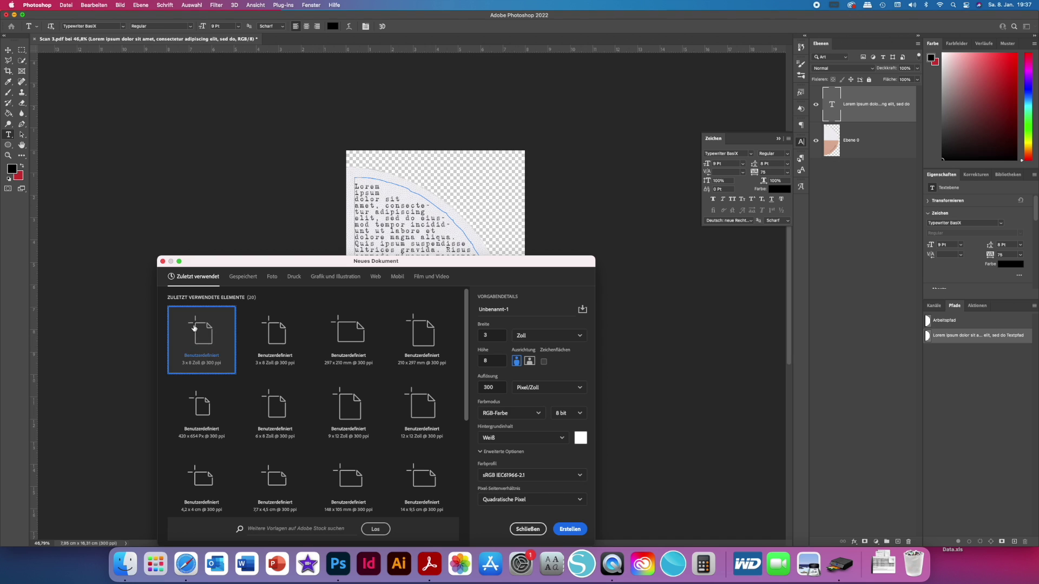
left_click(356, 349)
left_click(516, 361)
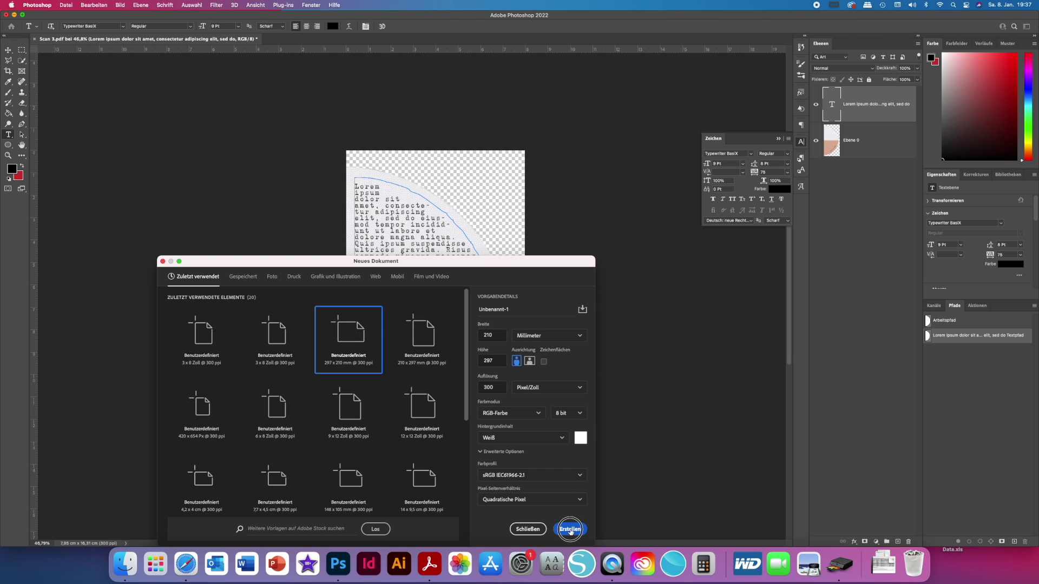
left_click(570, 529)
- Select the text layer and Ebene 0 in Scan 3.pdf and move both onto the upper part of the new document's page
left_click(178, 39)
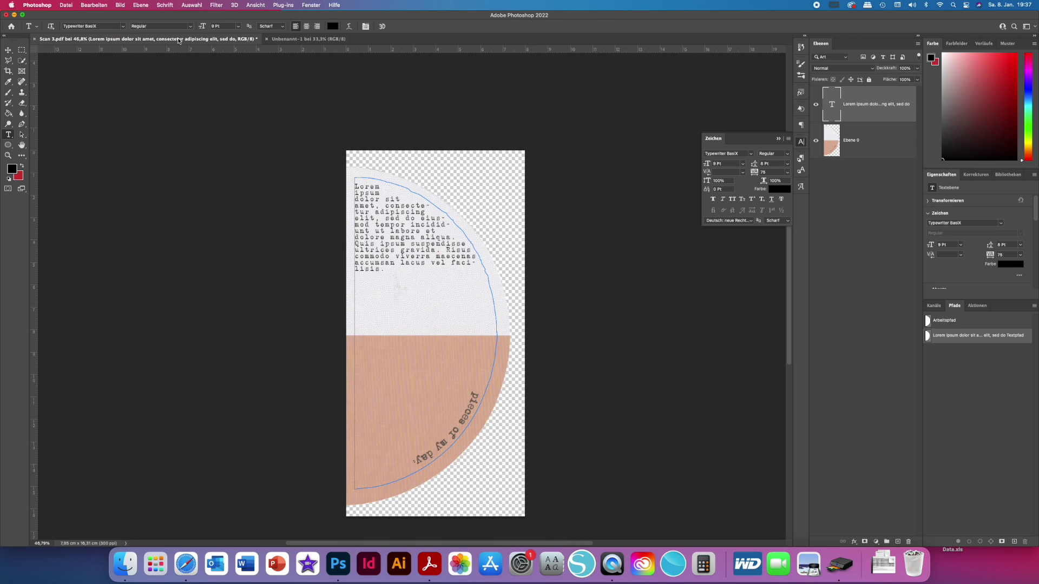
left_click(904, 137)
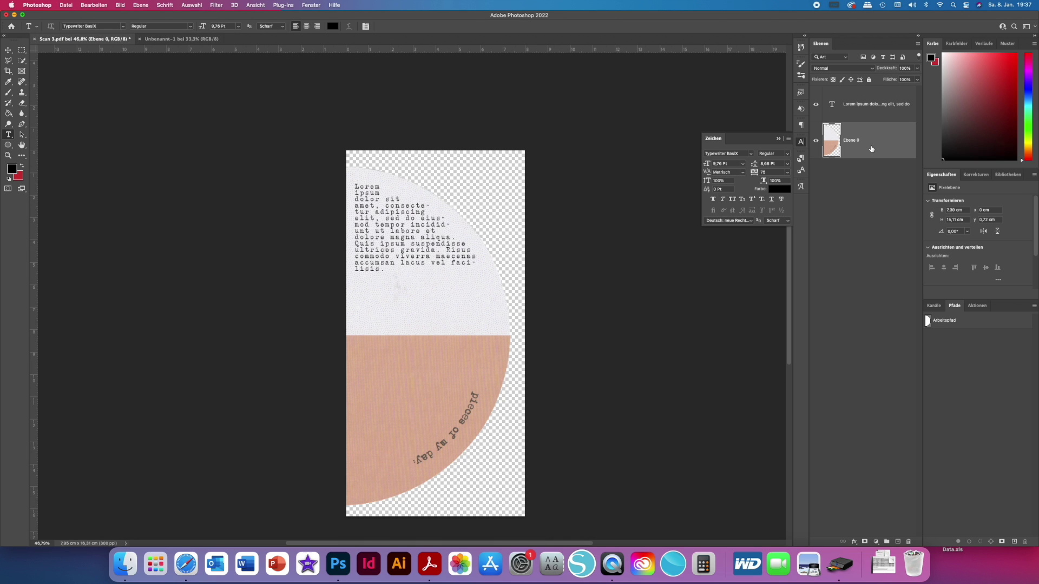
left_click(877, 115)
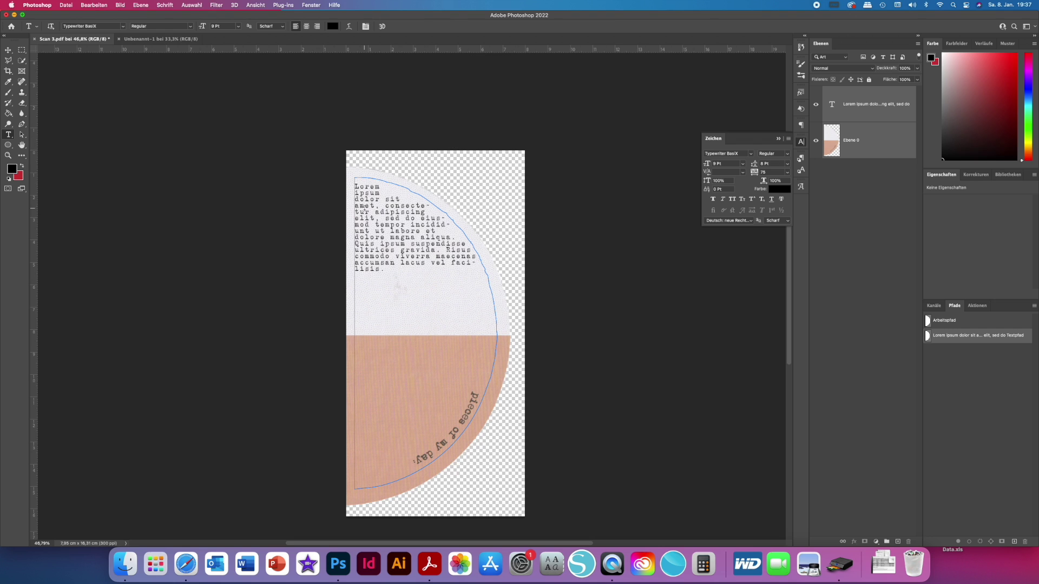
key("v")
left_click_drag(410, 184, 369, 194)
left_click(410, 177)
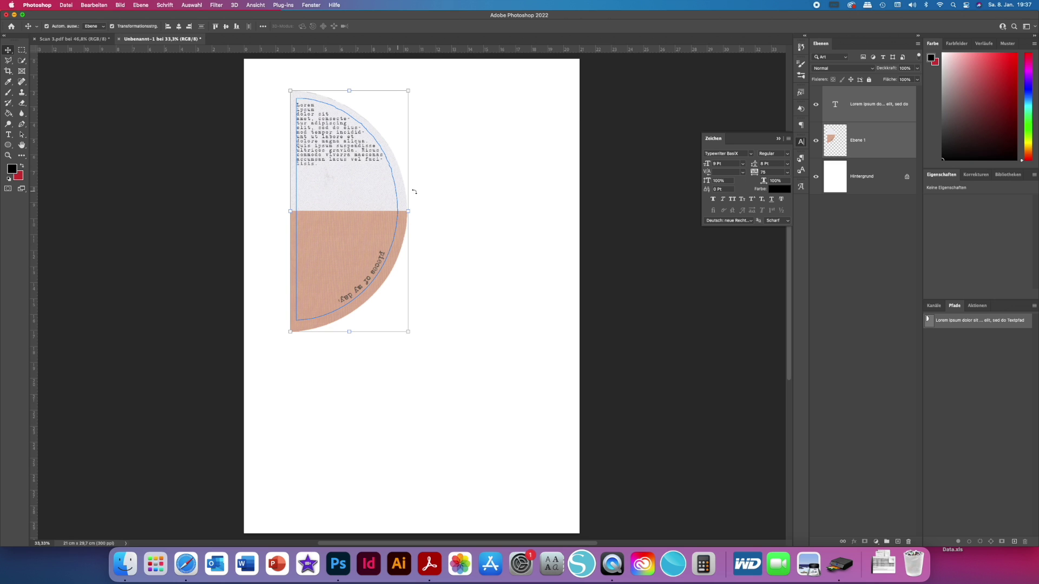
- Select the whole placeholder text inside the semicircle on the new page
left_click(887, 118)
scroll(274, 136, "up", 3)
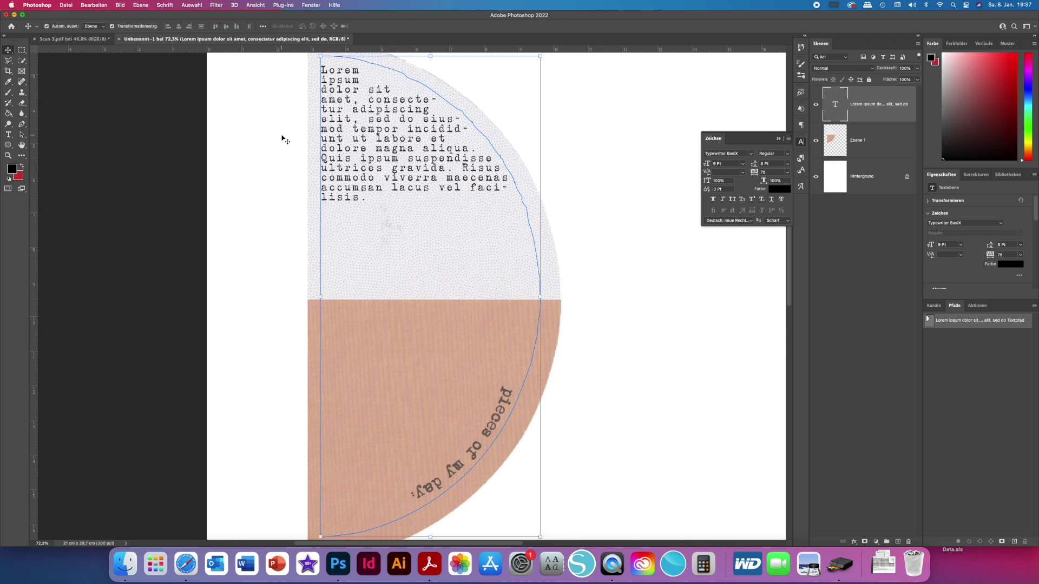
left_click_drag(789, 303, 789, 273)
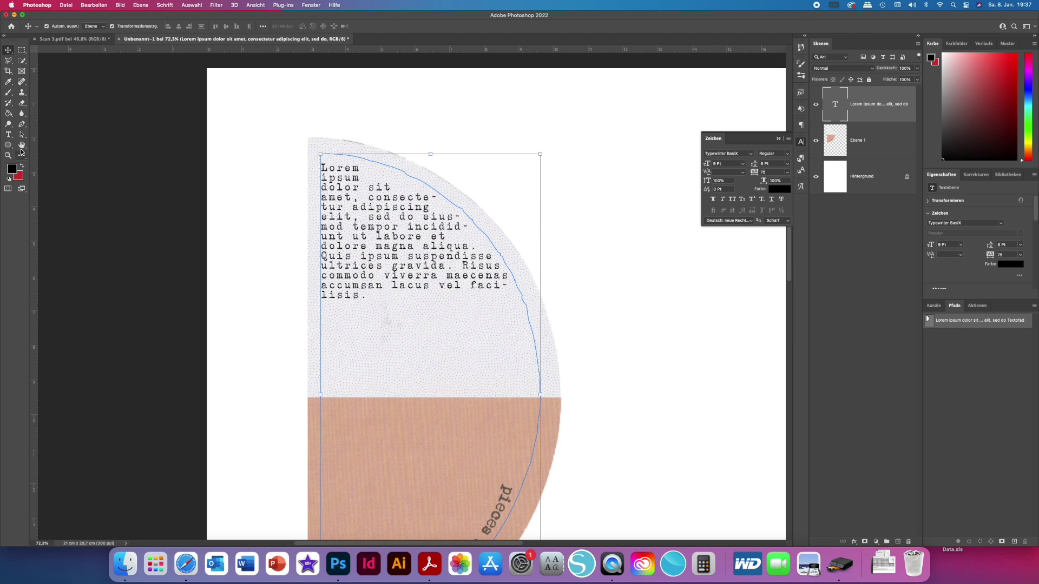
left_click(8, 134)
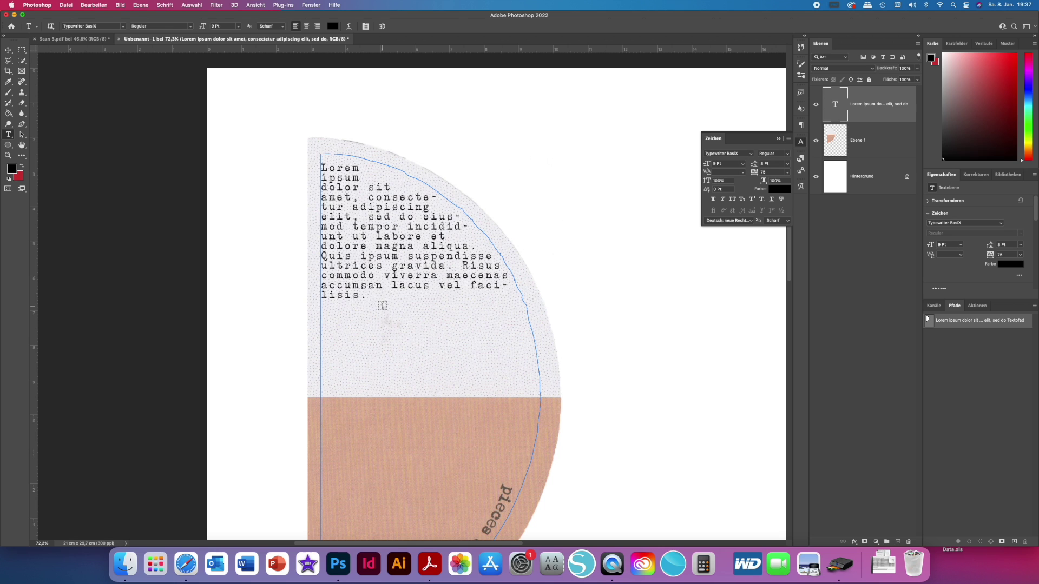
left_click(361, 295)
left_click_drag(361, 295, 320, 165)
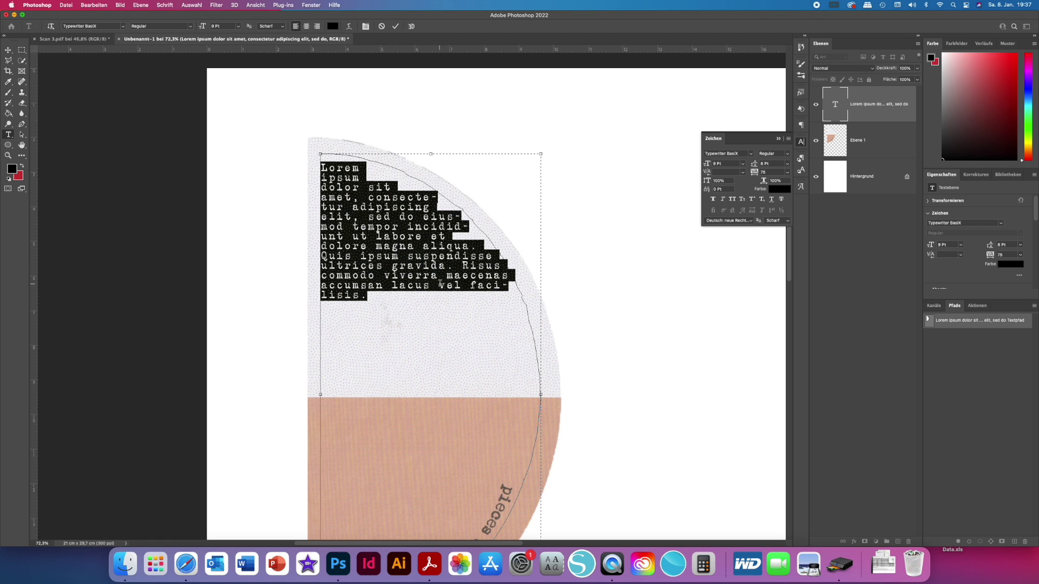
scroll(440, 286, "down", 5)
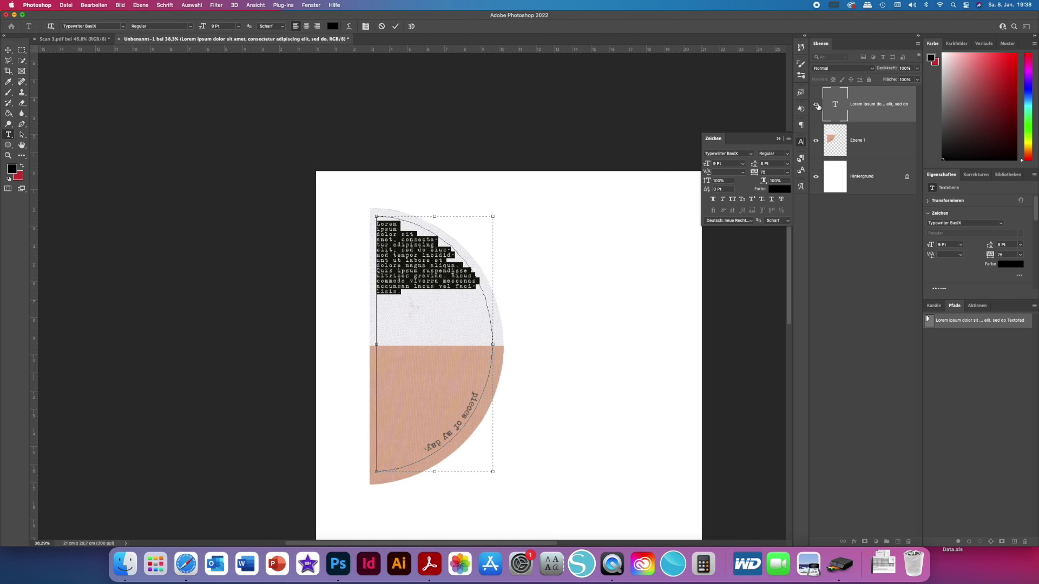
- Hide the placeholder text layer, select Ebene 1 and rotate the image by 180 degrees
left_click(815, 105)
left_click(872, 145)
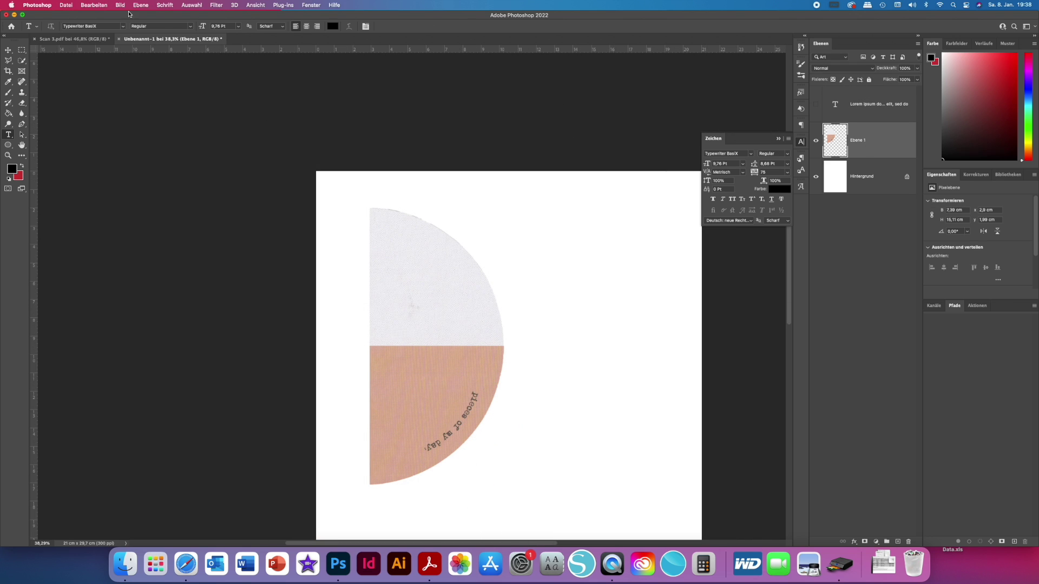
left_click(120, 5)
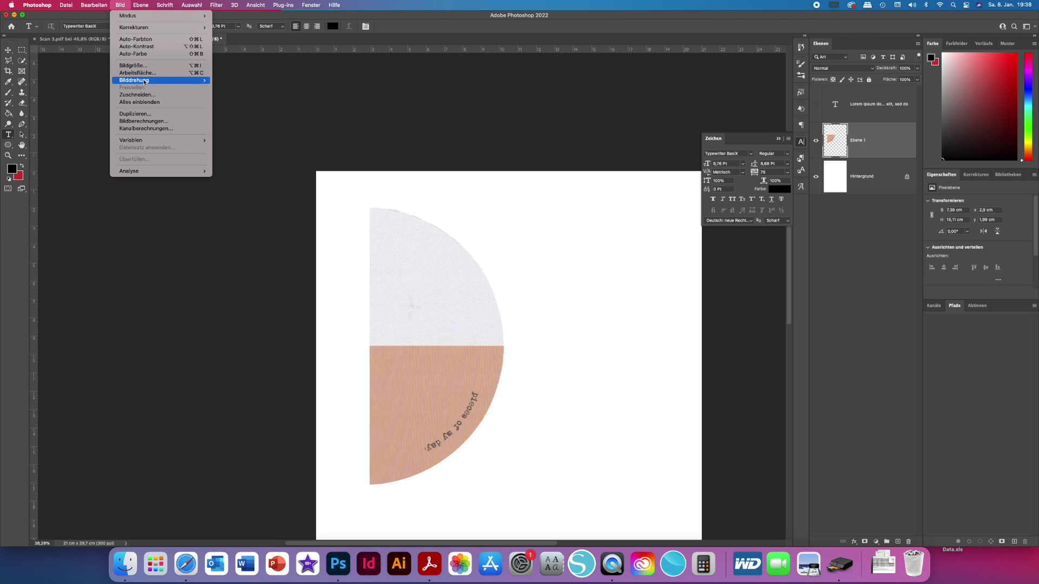
mouse_move(162, 80)
left_click(222, 80)
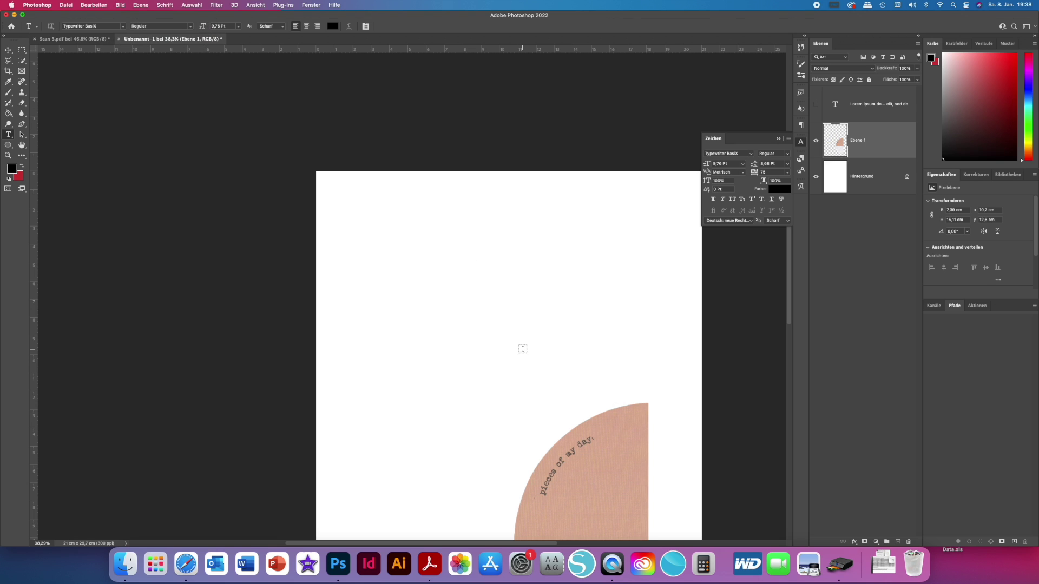
- Move the rotated semicircle to the upper-left area of the page
left_click(8, 50)
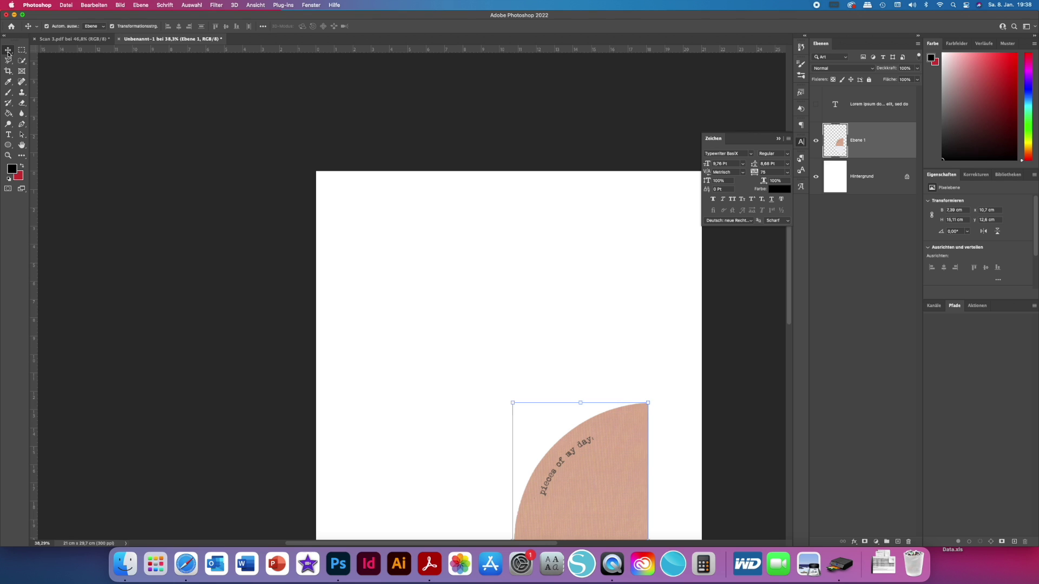
left_click(591, 473)
left_click_drag(591, 473, 433, 275)
- Show the old placeholder text layer again and delete it
left_click(878, 109)
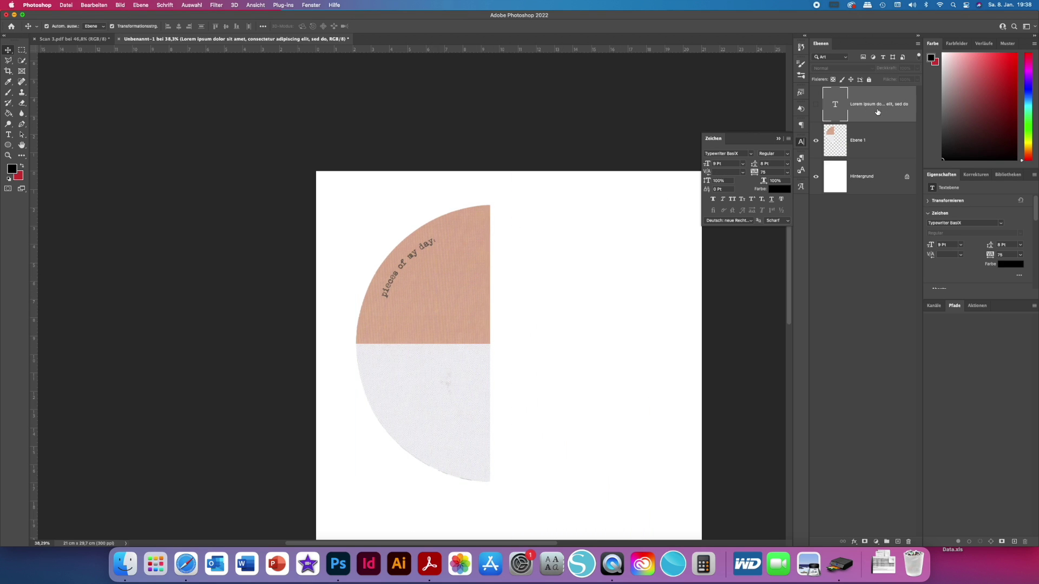
left_click(816, 105)
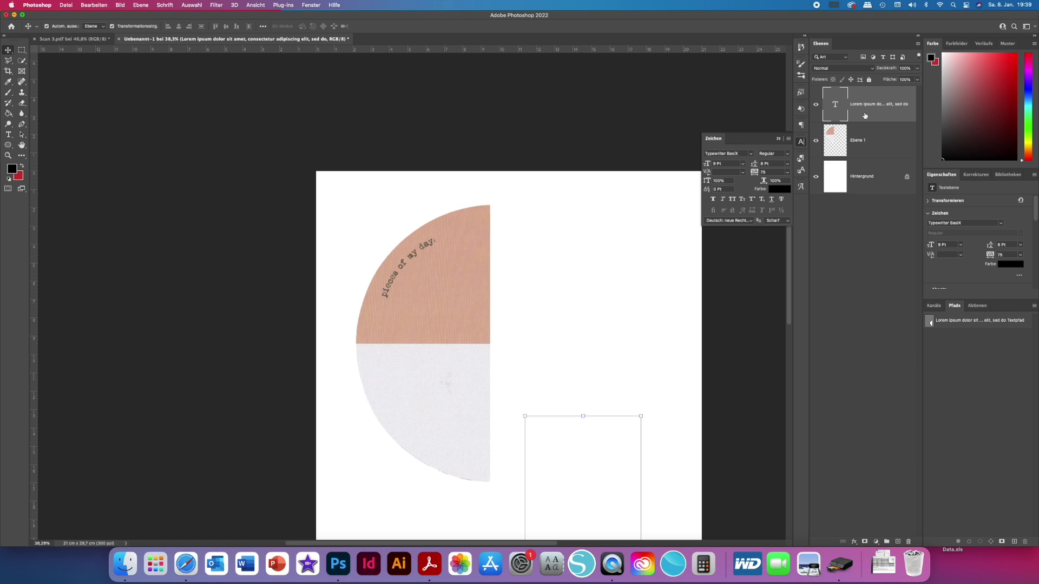
key("BackSpace")
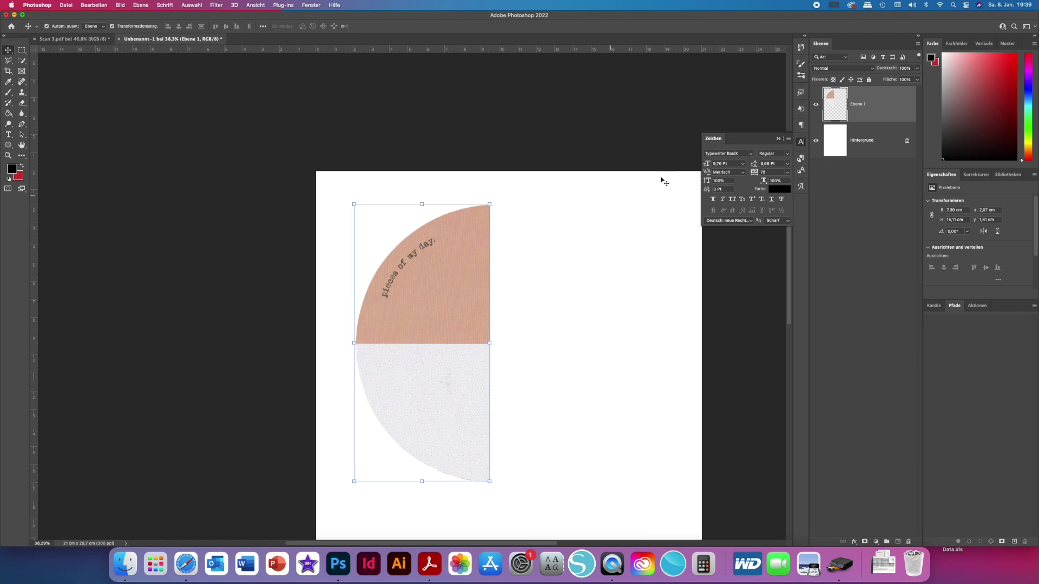
- Turn the outline of the semicircle on Ebene 1 into a work path and insert right-aligned placeholder text inside it
left_click(838, 111, "super")
left_click(990, 541)
left_click(8, 134)
left_click(449, 231)
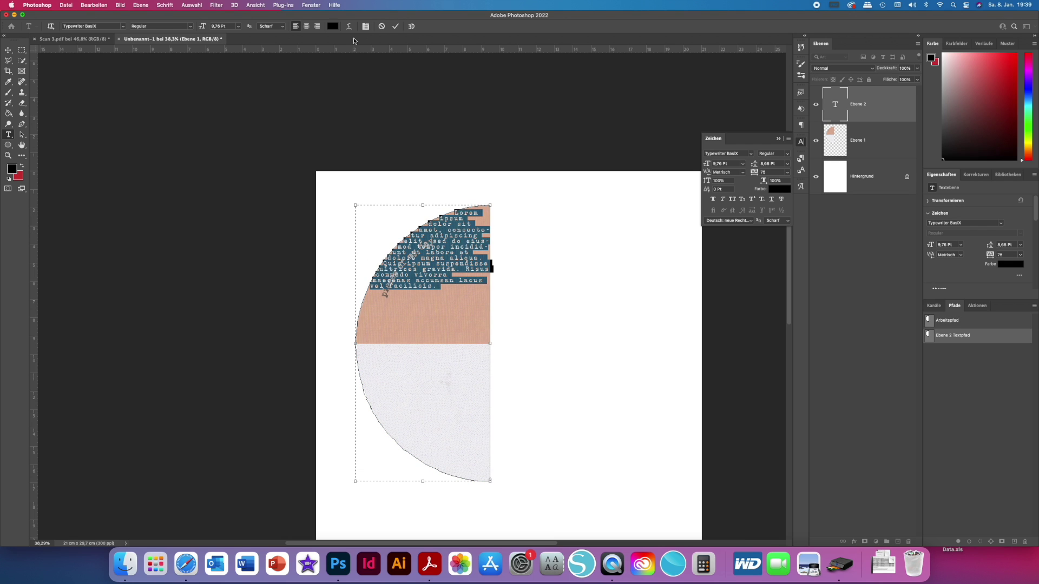
left_click(317, 26)
- Shrink the text frame inward from all four sides to about 6.2 × 13.75 cm and commit the text
left_click_drag(490, 343, 480, 343)
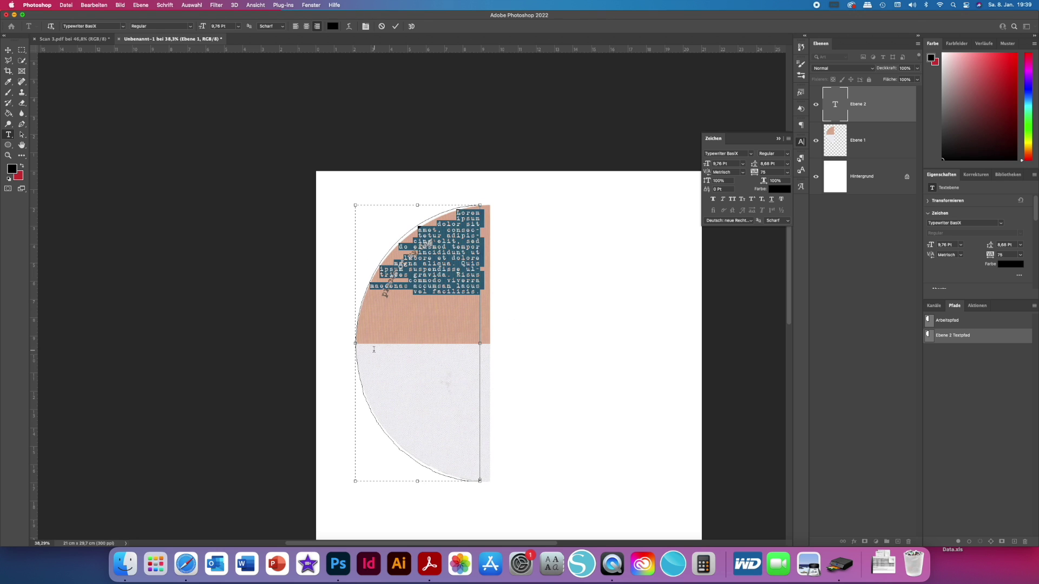
left_click_drag(355, 344, 366, 343)
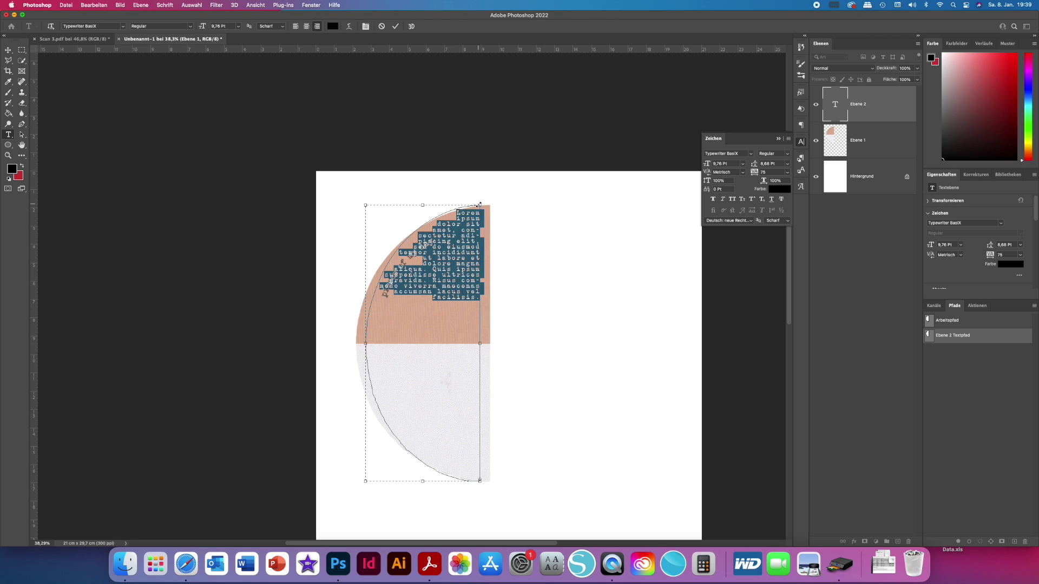
left_click_drag(479, 205, 479, 216)
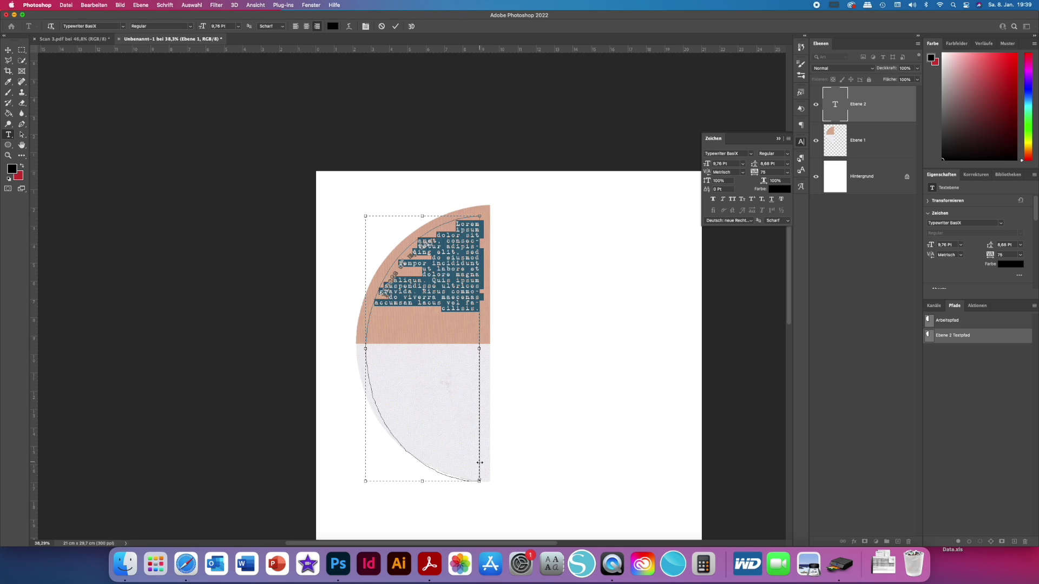
left_click_drag(481, 484, 423, 467)
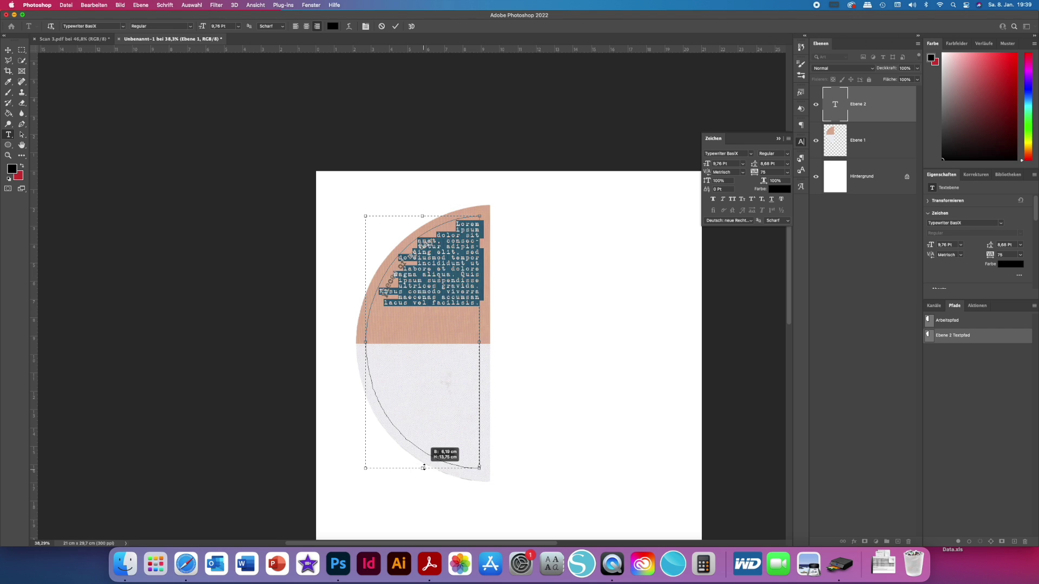
left_click(534, 359)
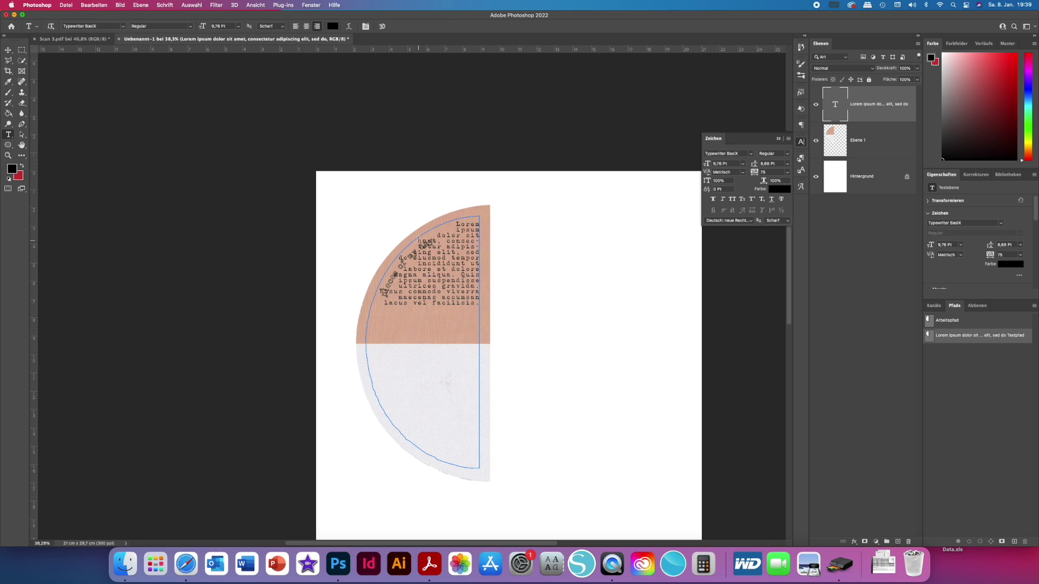
- Select all of the placeholder text in the semicircle and replace it with "Wir hatten den Skoda"
left_click_drag(457, 221, 474, 297)
left_click(475, 305)
key("super+a")
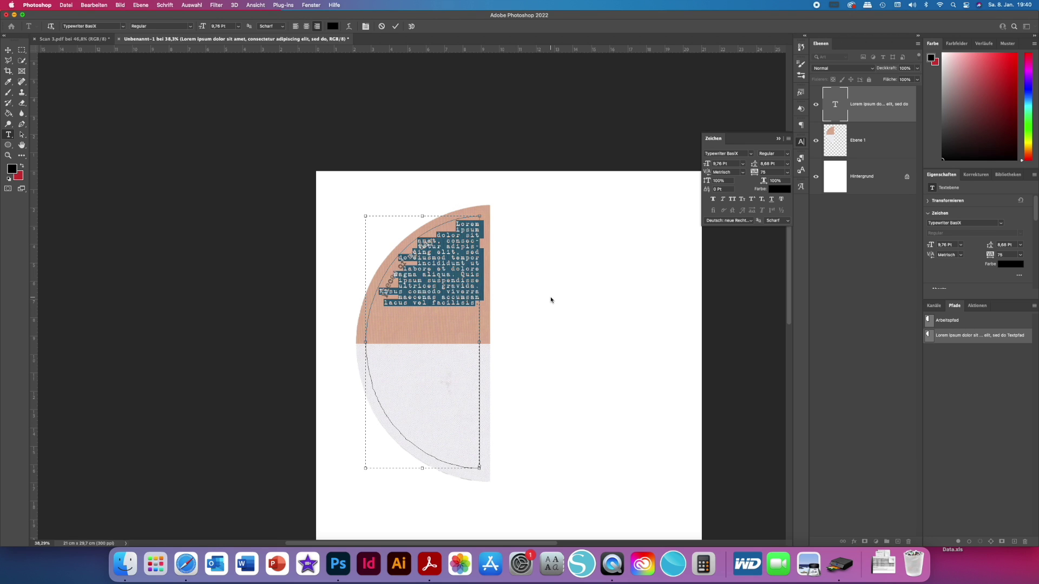
type("Wi")
type("r ")
type("hatten d")
type("er")
type("n S")
type("koda")
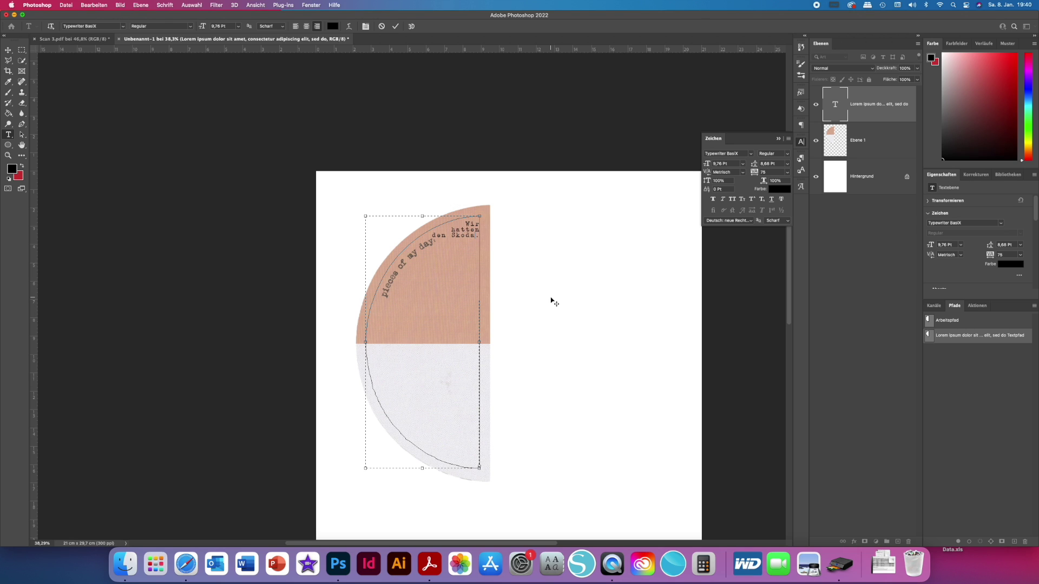
- Continue the semicircle text with "für's", "Wochenende", "zur Probefahrt" and "und wollten das natürlich", with line breaks between the phrases
type(" für's")
key("Return")
type("Wochenende")
key("Return")
type("zur Probefahrt")
key("Return")
type("und wollten d")
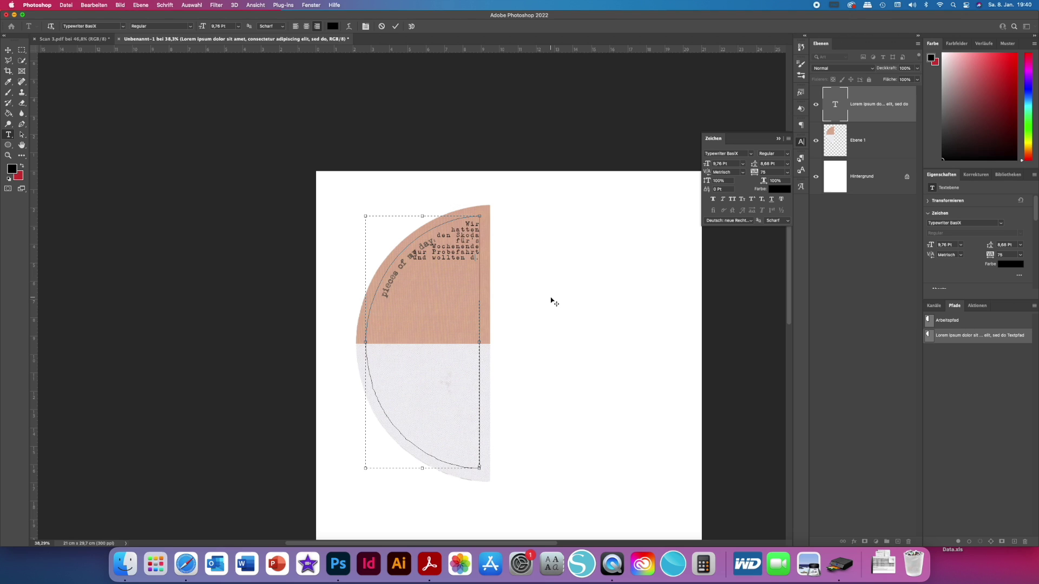
key("BackSpace")
key("BackSpace")
type("das natürlich")
key("BackSpace")
key("Return")
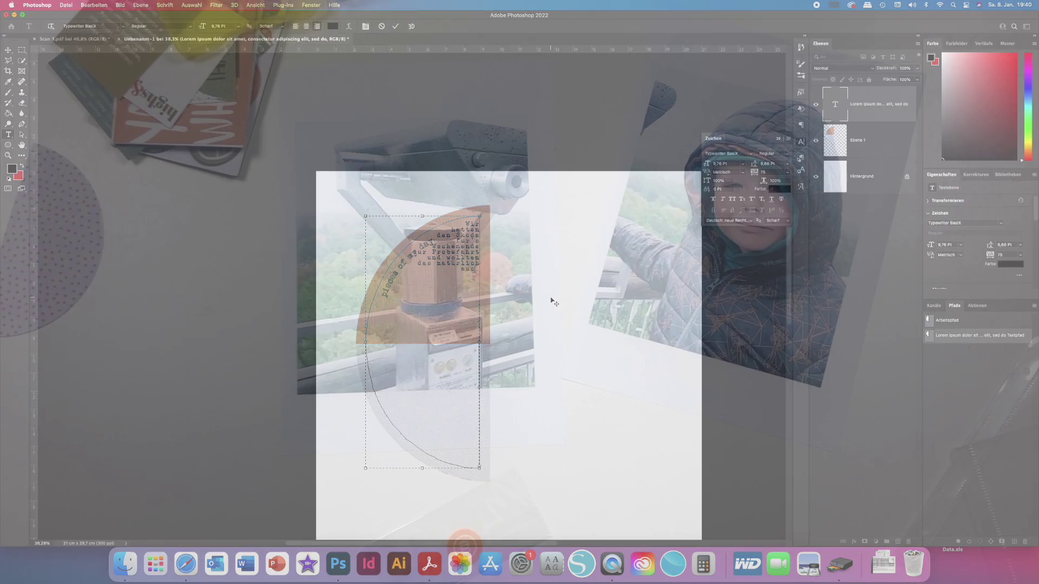